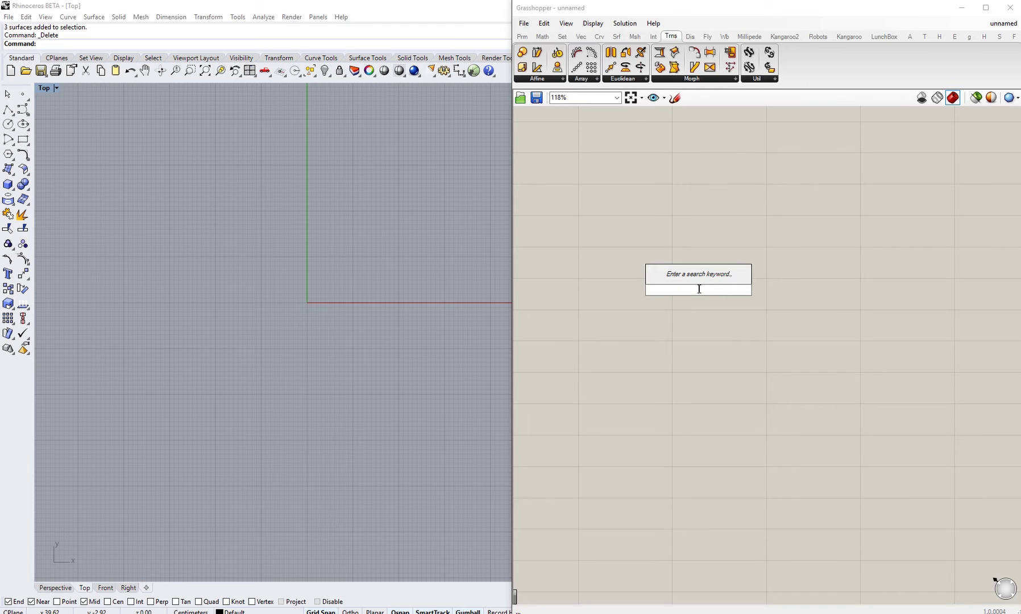
{"action": "type", "text": "male"}
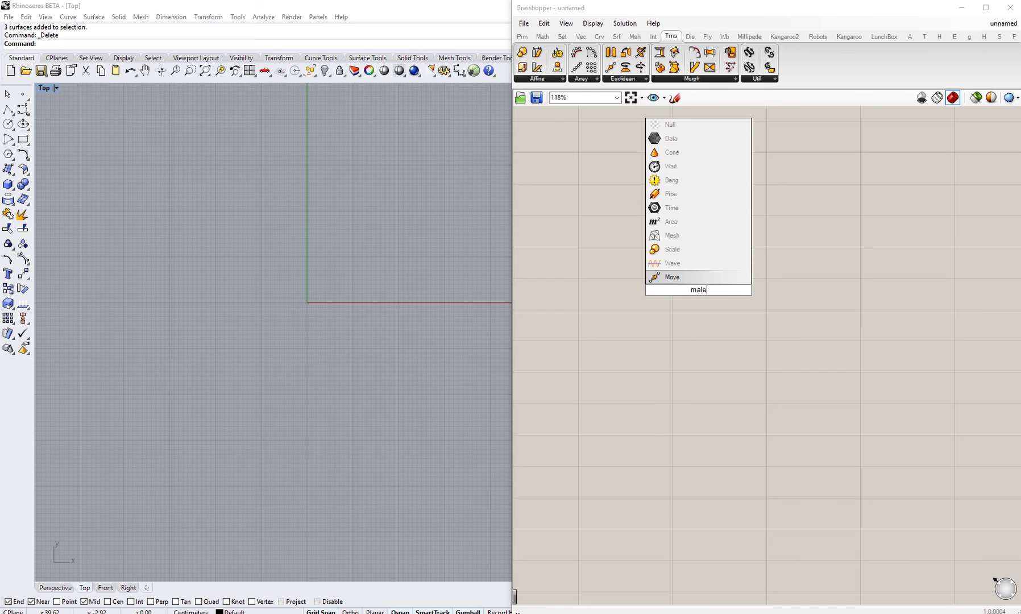
{"action": "type", "text": "stor"}
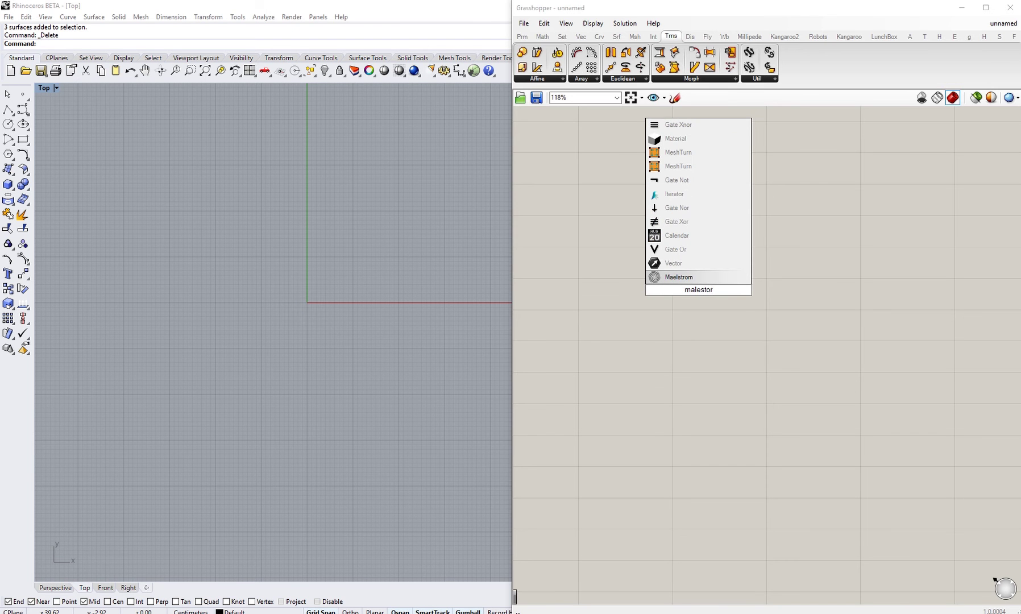
{"action": "key", "text": "Return"}
{"action": "left_click", "coordinate": [698, 289]}
{"action": "key", "text": "Delete"}
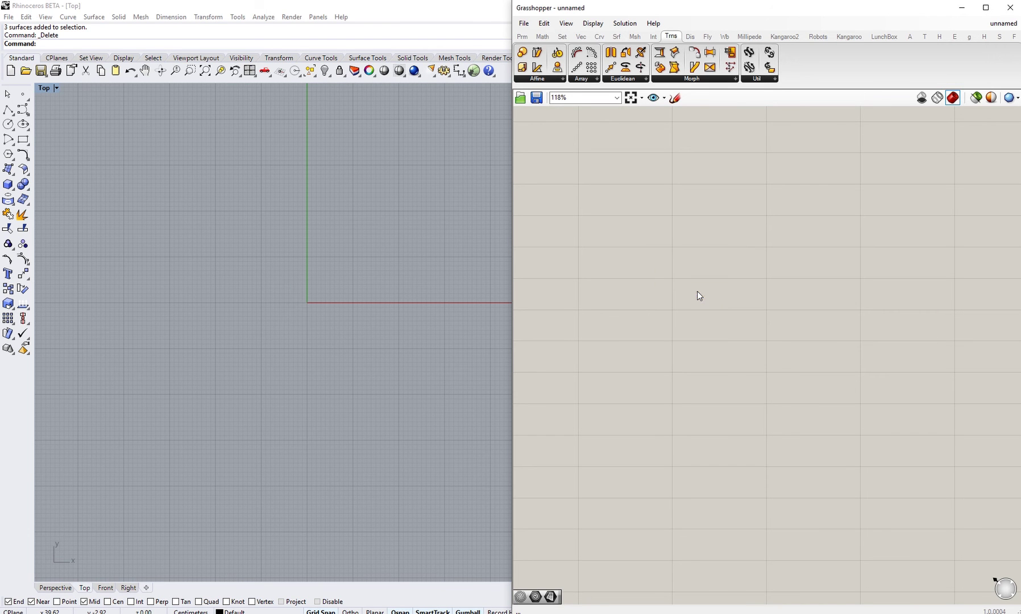
{"action": "double_click", "coordinate": [720, 285]}
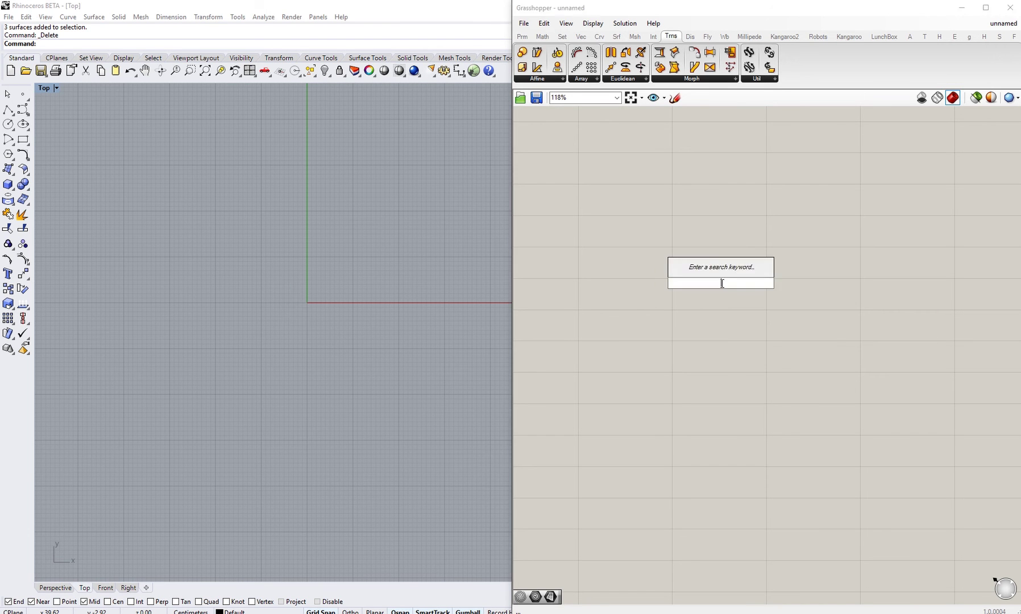
Place a Maelstrom component from the Morph transform tools on the Grasshopper canvas.
{"action": "left_click", "coordinate": [688, 79]}
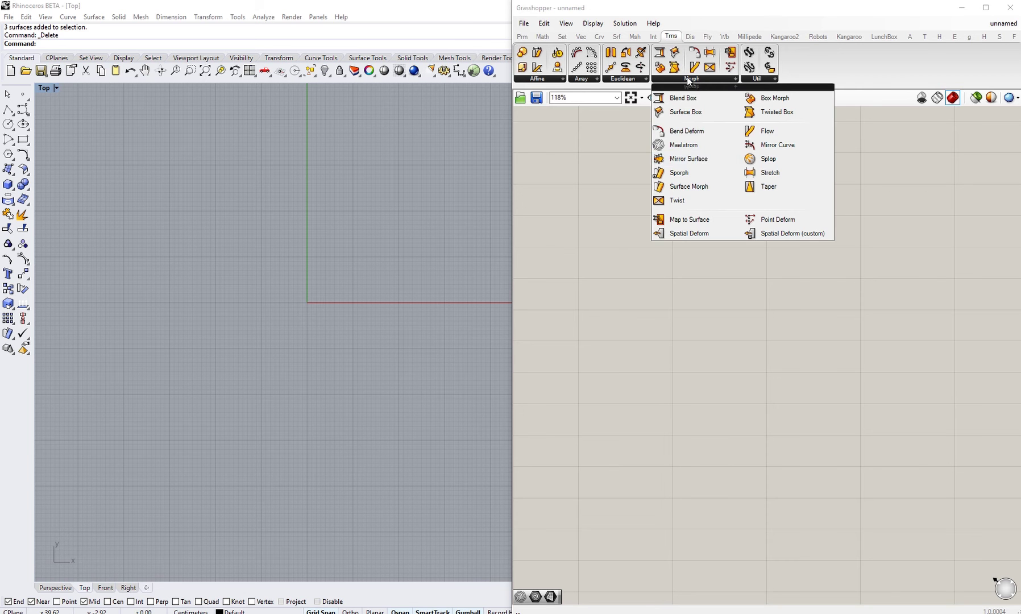
{"action": "left_click_drag", "start_coordinate": [682, 145], "coordinate": [795, 297]}
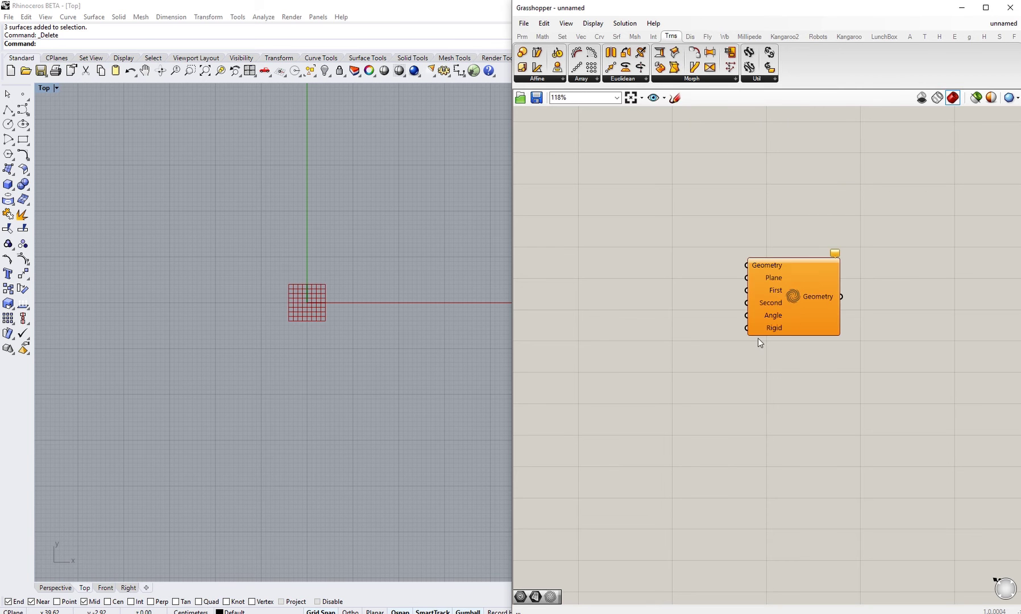
{"action": "scroll", "coordinate": [749, 355], "scroll_direction": "up", "scroll_amount": 5}
{"action": "right_click_drag", "start_coordinate": [770, 384], "coordinate": [760, 345]}
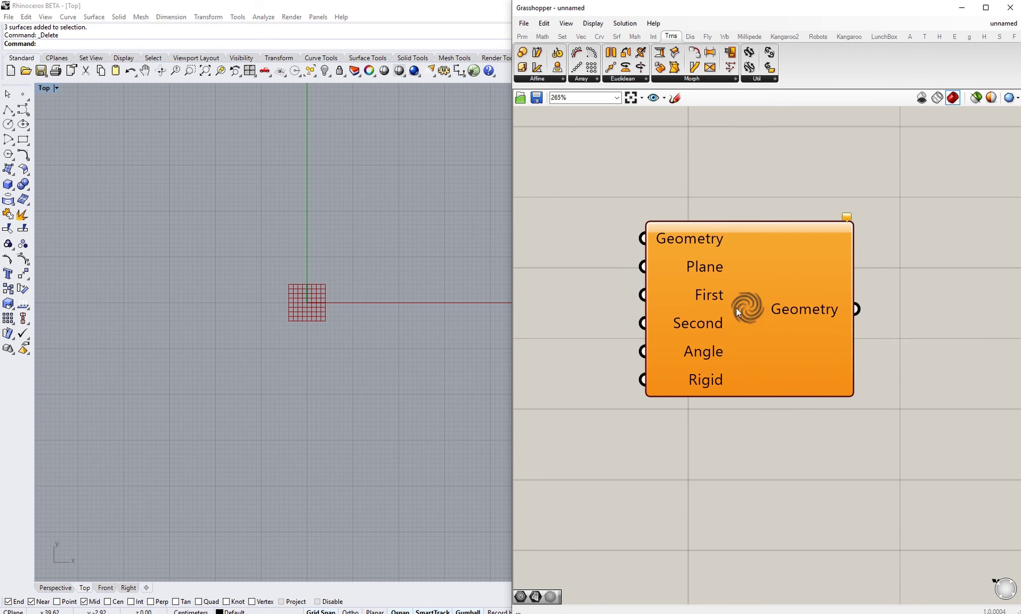
{"action": "right_click_drag", "start_coordinate": [732, 301], "coordinate": [762, 309]}
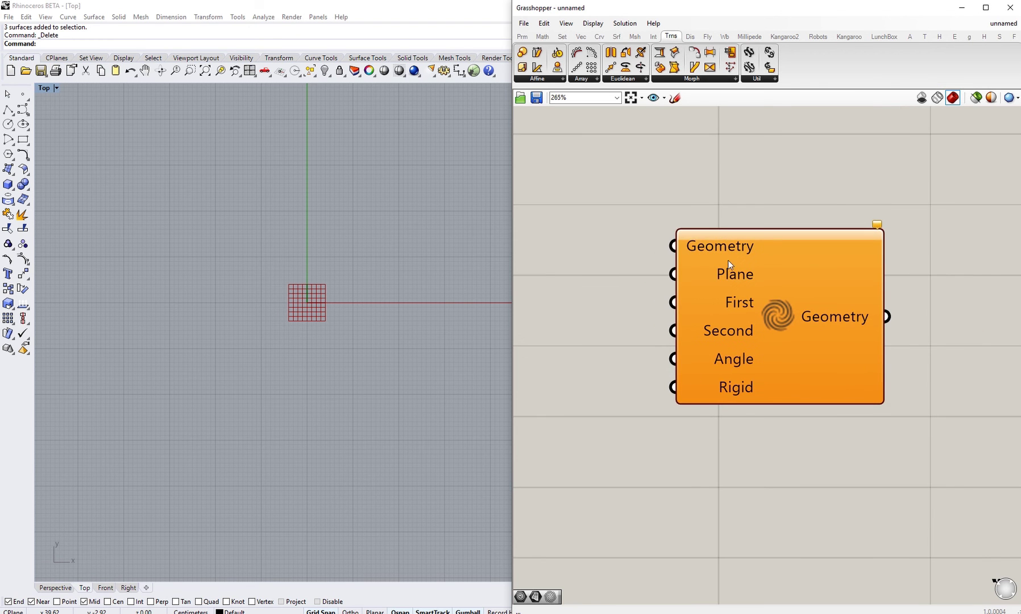
{"action": "right_click_drag", "start_coordinate": [692, 274], "coordinate": [781, 302]}
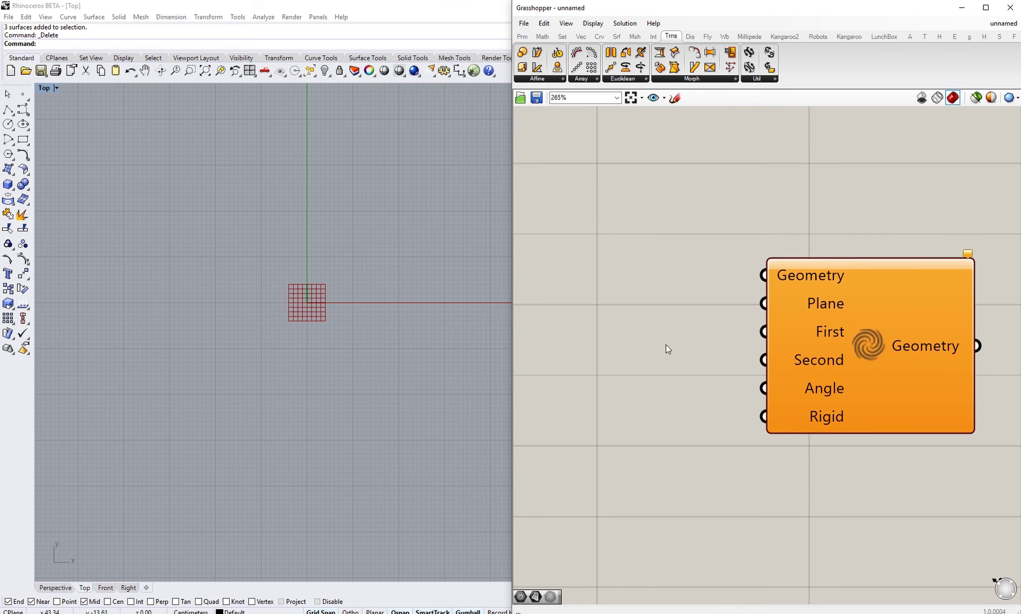
{"action": "right_click_drag", "start_coordinate": [740, 331], "coordinate": [729, 331]}
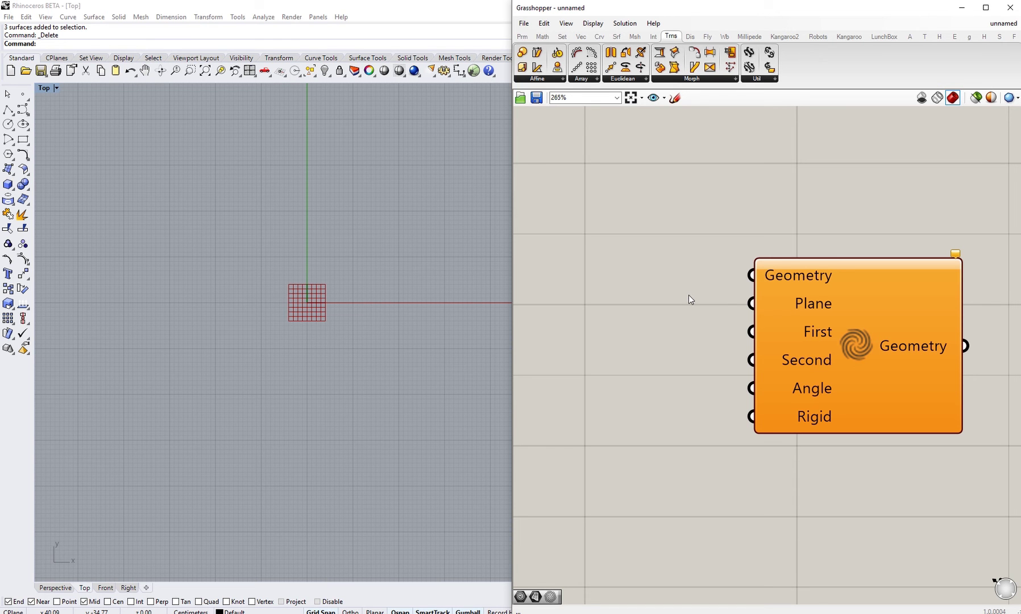
Switch to Rhino and draw a long, narrow vertical plane surface below the origin in the Top view, with one long edge on the Y axis.
{"action": "left_click", "coordinate": [13, 173]}
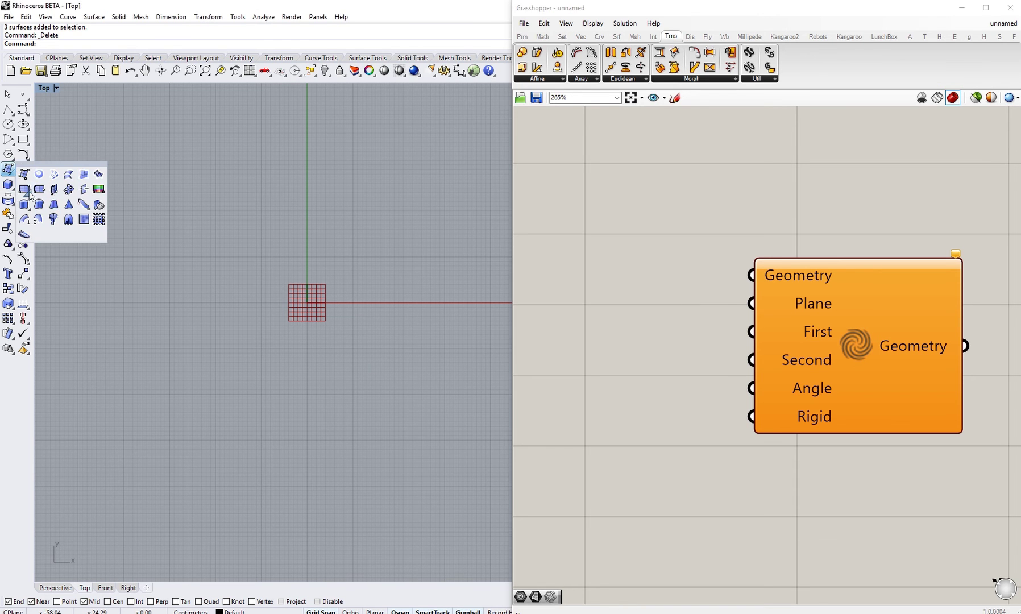
{"action": "left_click", "coordinate": [26, 191]}
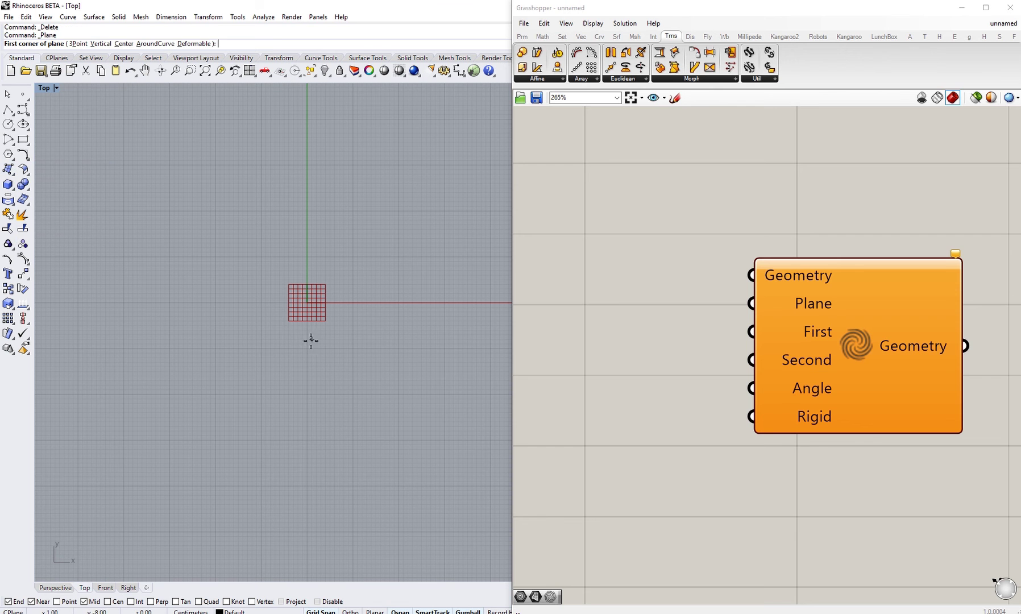
{"action": "left_click", "coordinate": [308, 380]}
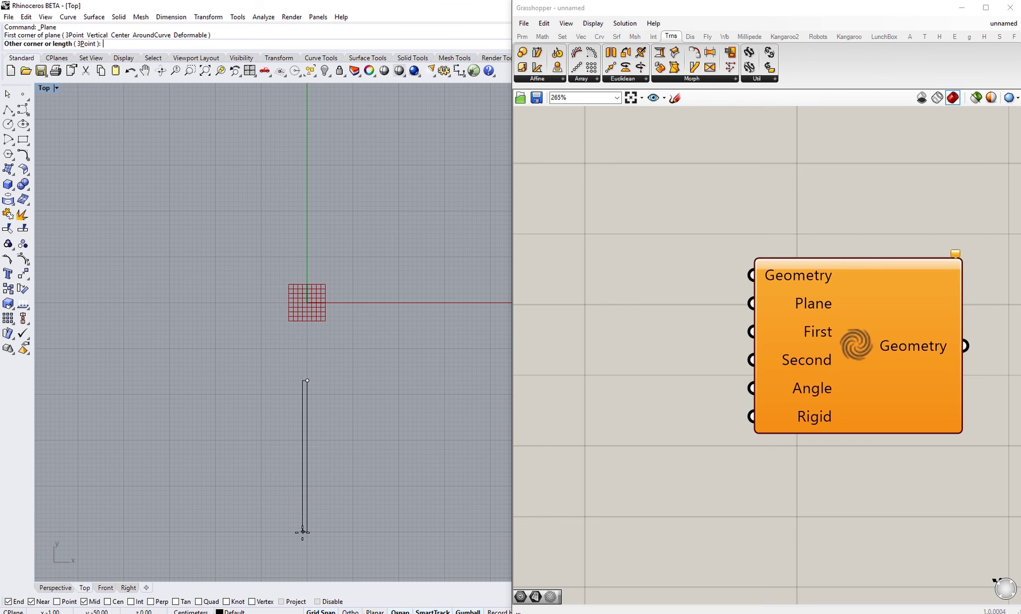
{"action": "left_click", "coordinate": [302, 496]}
{"action": "scroll", "coordinate": [305, 504], "scroll_direction": "up", "scroll_amount": 3}
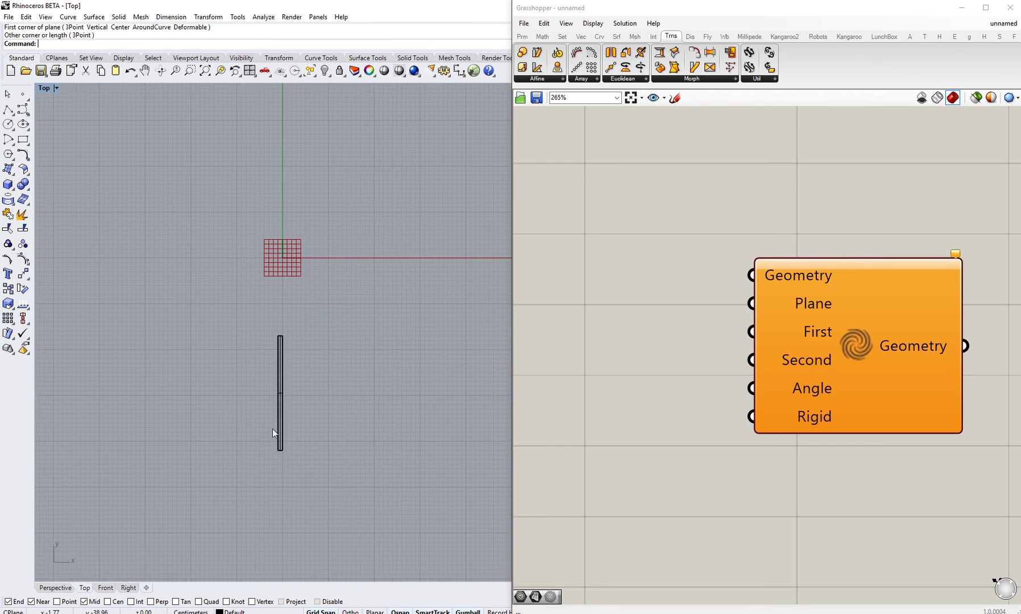
{"action": "scroll", "coordinate": [267, 396], "scroll_direction": "up", "scroll_amount": 2}
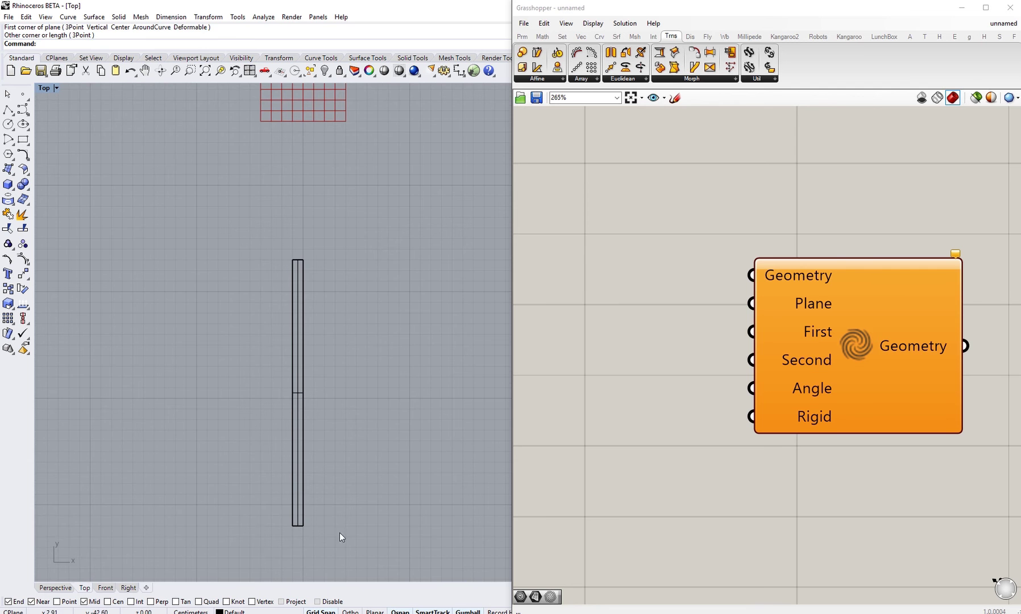
Toggle grid snap and shift the narrow plane surface sideways until it is centred on the Y axis.
{"action": "left_click", "coordinate": [296, 376]}
{"action": "scroll", "coordinate": [295, 387], "scroll_direction": "up", "scroll_amount": 4}
{"action": "mouse_move", "coordinate": [284, 391]}
{"action": "left_mouse_down"}
{"action": "mouse_move", "coordinate": [295, 398]}
{"action": "mouse_move", "coordinate": [284, 392]}
{"action": "left_mouse_up"}
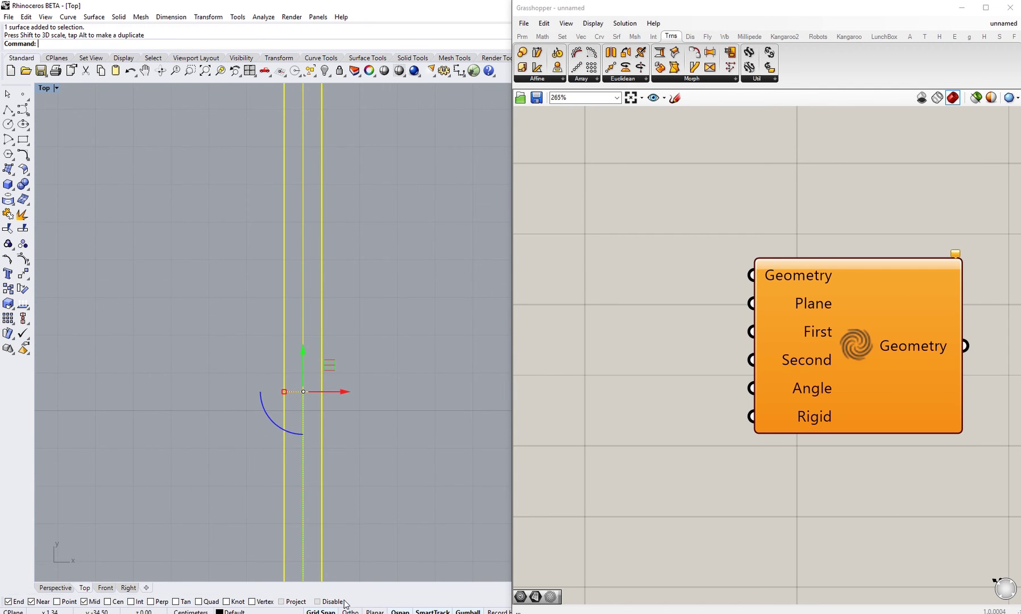
{"action": "left_click", "coordinate": [329, 610]}
{"action": "left_click_drag", "start_coordinate": [284, 392], "coordinate": [270, 338]}
{"action": "scroll", "coordinate": [296, 393], "scroll_direction": "down", "scroll_amount": 3}
{"action": "scroll", "coordinate": [269, 389], "scroll_direction": "up", "scroll_amount": 5}
{"action": "scroll", "coordinate": [259, 419], "scroll_direction": "down", "scroll_amount": 3}
Polar-array the selected surface around the origin with 3 items over 360 degrees, leaving nothing selected.
{"action": "right_click_drag", "start_coordinate": [308, 288], "coordinate": [265, 382]}
{"action": "type", "text": "arraypolar"}
{"action": "key", "text": "Return"}
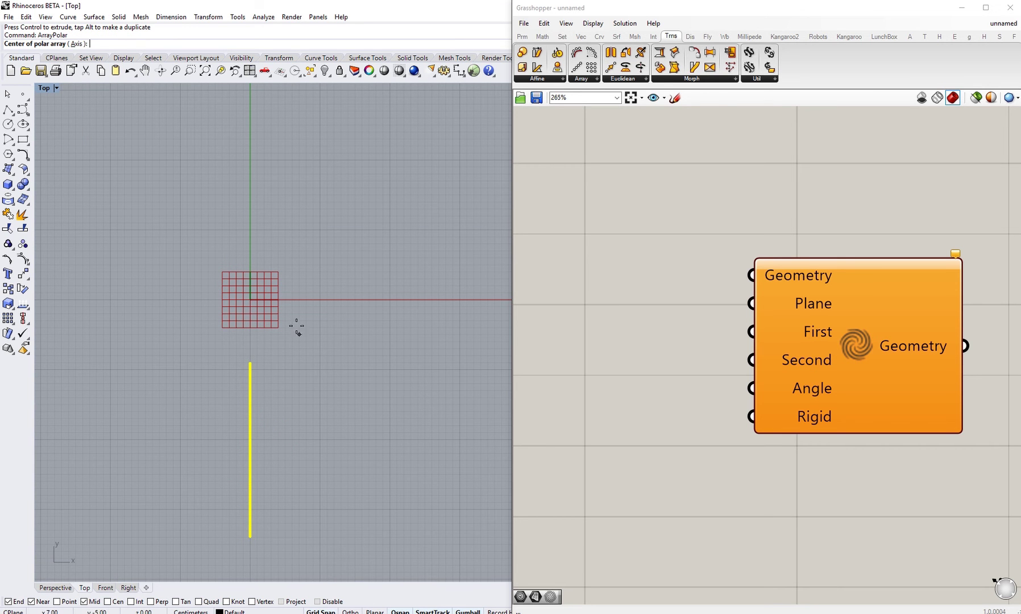
{"action": "scroll", "coordinate": [262, 299], "scroll_direction": "up", "scroll_amount": 3}
{"action": "left_click", "coordinate": [244, 302]}
{"action": "scroll", "coordinate": [258, 386], "scroll_direction": "down", "scroll_amount": 4}
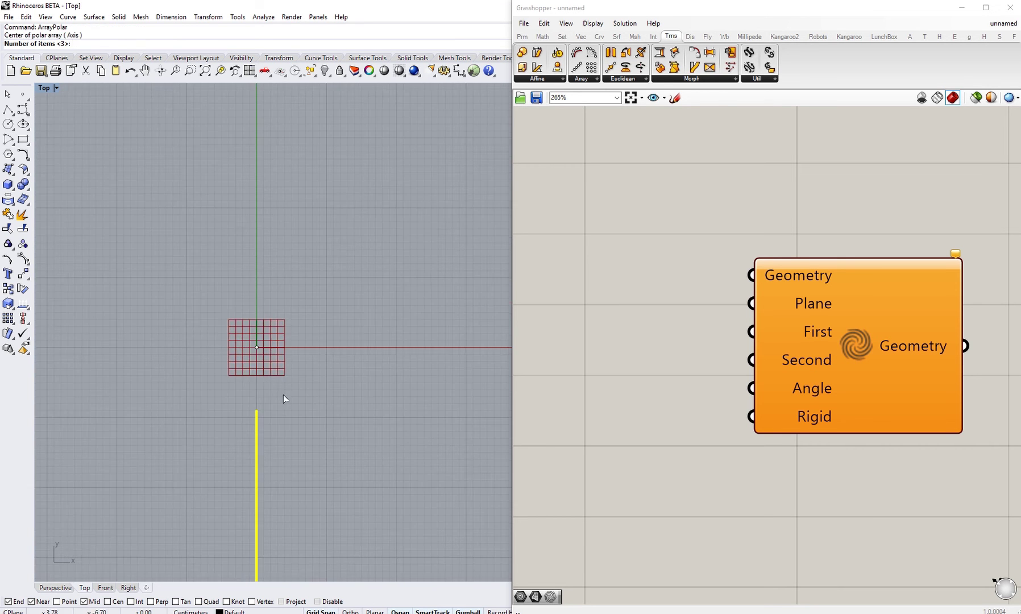
{"action": "key", "text": "Return"}
{"action": "key", "text": "Return"}
{"action": "key", "text": "Return"}
{"action": "key", "text": "Return"}
{"action": "left_click", "coordinate": [256, 347]}
{"action": "key", "text": "Return"}
{"action": "key", "text": "Return"}
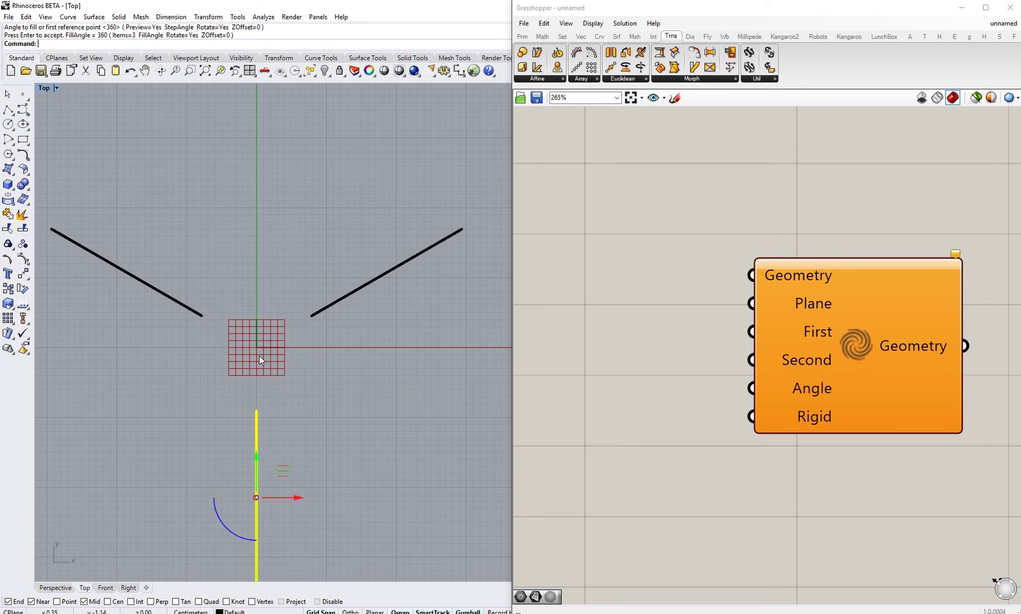
{"action": "key", "text": "Escape"}
{"action": "right_click_drag", "start_coordinate": [315, 405], "coordinate": [301, 374]}
{"action": "scroll", "coordinate": [310, 358], "scroll_direction": "down", "scroll_amount": 4}
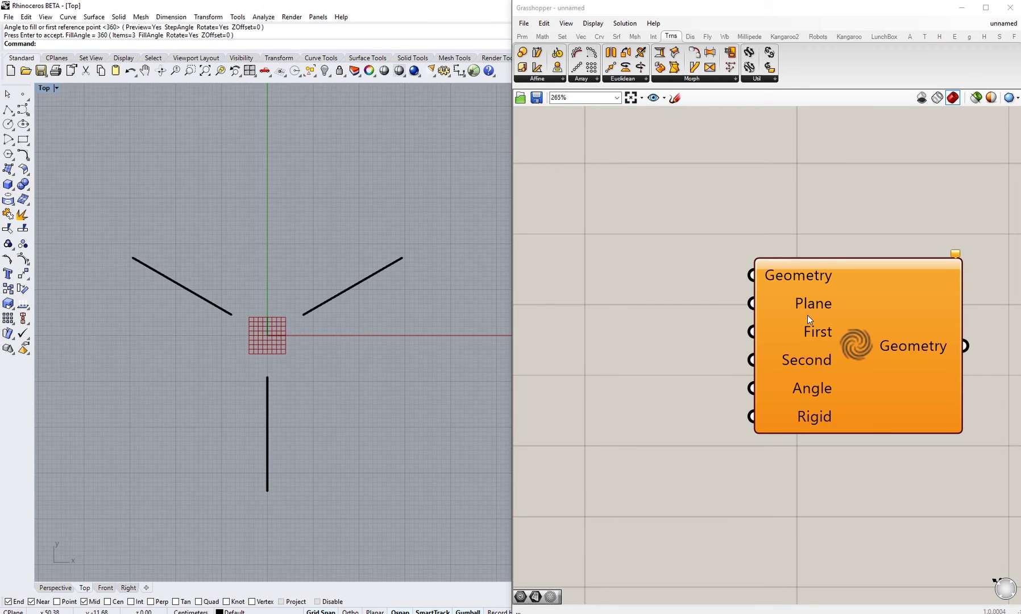
Switch to Grasshopper, move the Maelstrom component aside and add a Geometry parameter ahead of its inputs.
{"action": "left_click_drag", "start_coordinate": [806, 302], "coordinate": [877, 317]}
{"action": "right_click_drag", "start_coordinate": [634, 353], "coordinate": [668, 365]}
{"action": "double_click", "coordinate": [637, 318]}
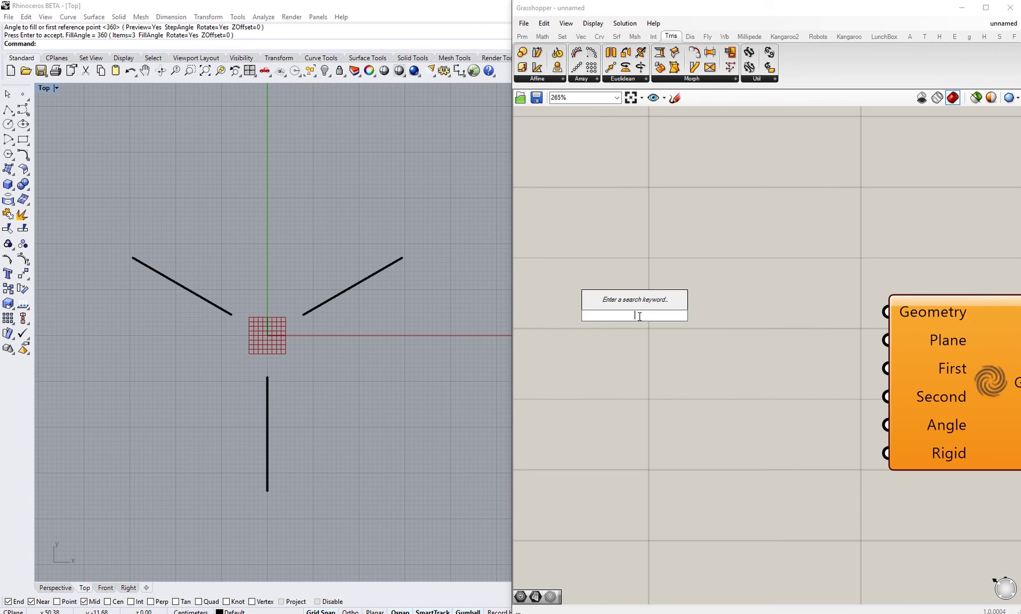
{"action": "type", "text": "geo"}
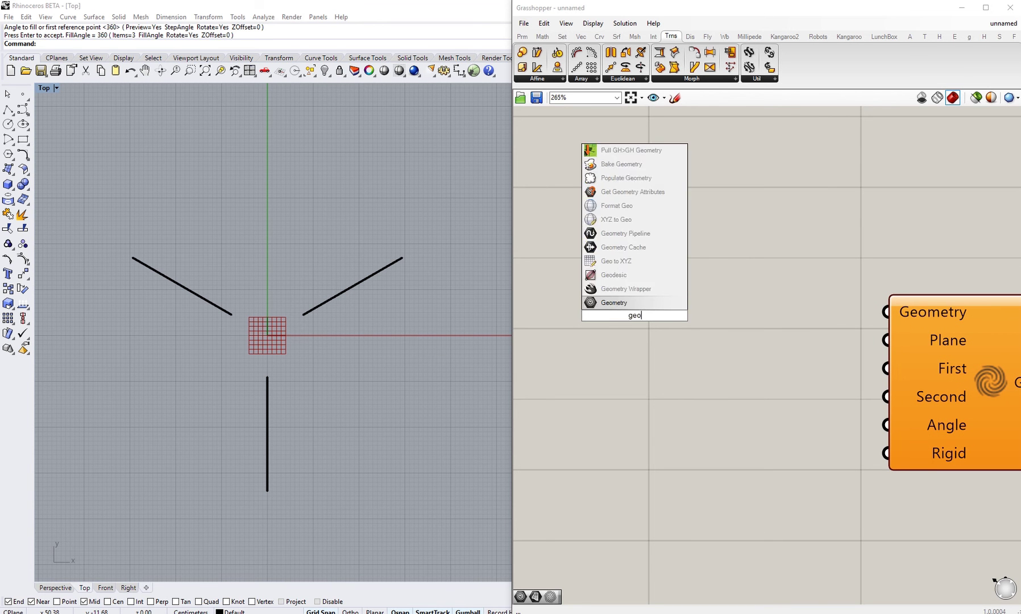
{"action": "key", "text": "Return"}
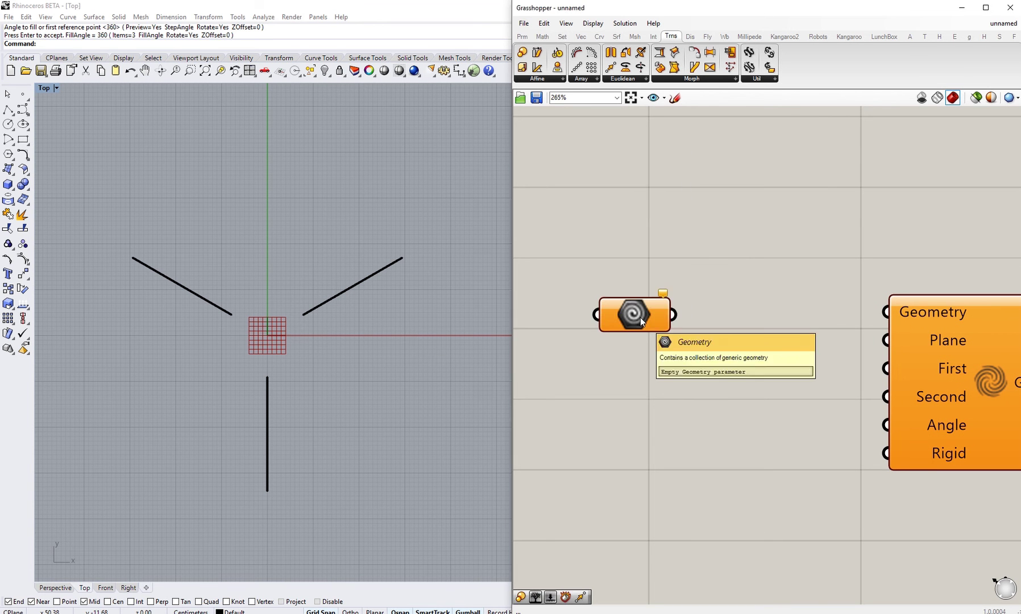
Select the three arrayed surfaces in Rhino and assign them to the Geometry parameter as multiple geometries.
{"action": "left_click_drag", "start_coordinate": [378, 194], "coordinate": [174, 506]}
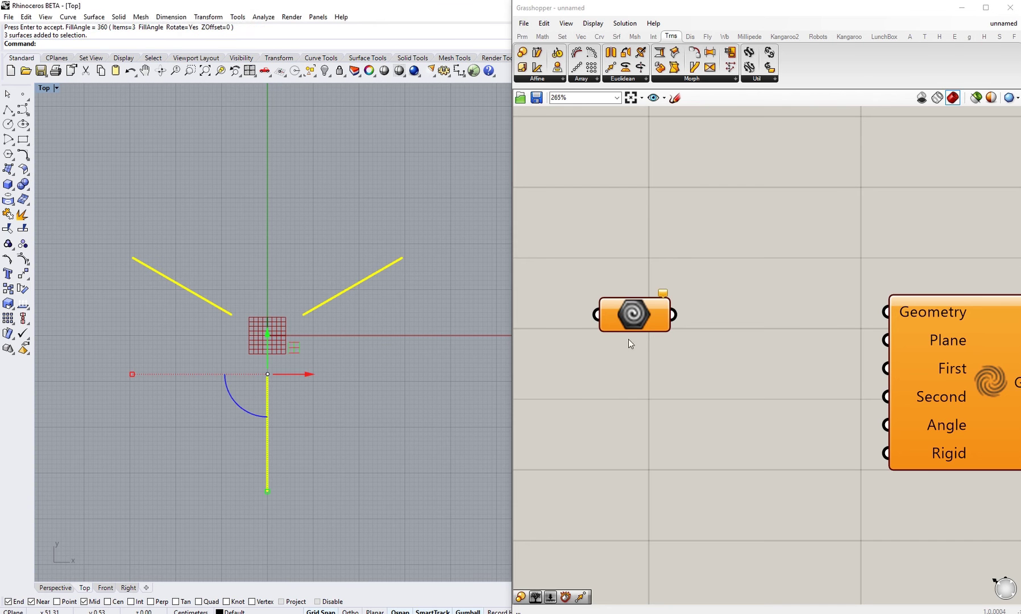
{"action": "right_click", "coordinate": [634, 311]}
{"action": "left_click", "coordinate": [660, 454]}
{"action": "left_click", "coordinate": [631, 449]}
{"action": "left_click_drag", "start_coordinate": [640, 319], "coordinate": [630, 295]}
Examine the Maelstrom component's inputs and their descriptions: Geometry, Plane, First and Second radius, Angle and Rigid.
{"action": "right_click_drag", "start_coordinate": [677, 381], "coordinate": [558, 385]}
{"action": "right_click_drag", "start_coordinate": [669, 317], "coordinate": [739, 324]}
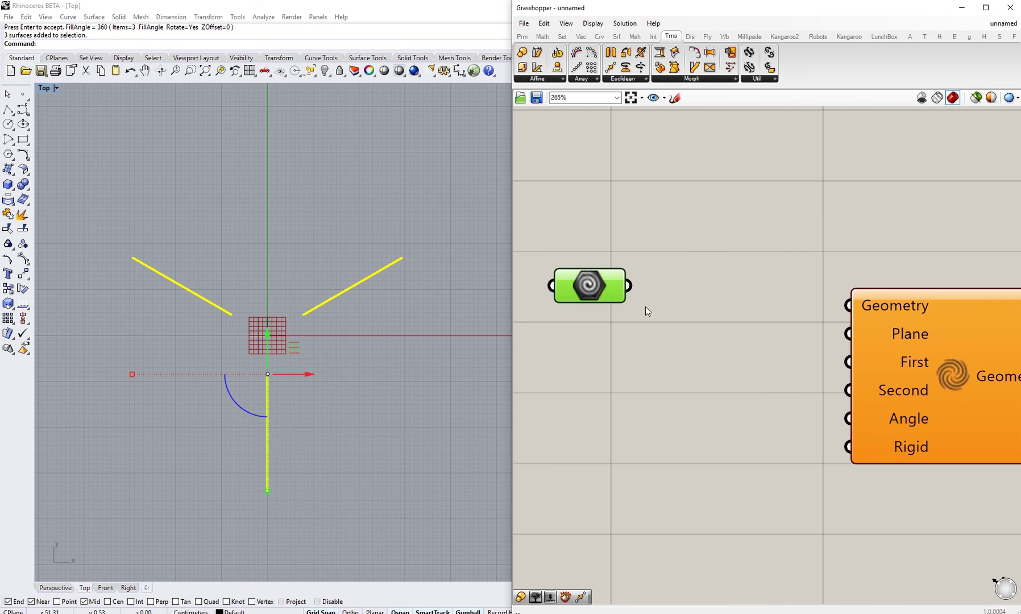
{"action": "right_click_drag", "start_coordinate": [698, 366], "coordinate": [649, 327]}
{"action": "right_click_drag", "start_coordinate": [735, 315], "coordinate": [716, 348]}
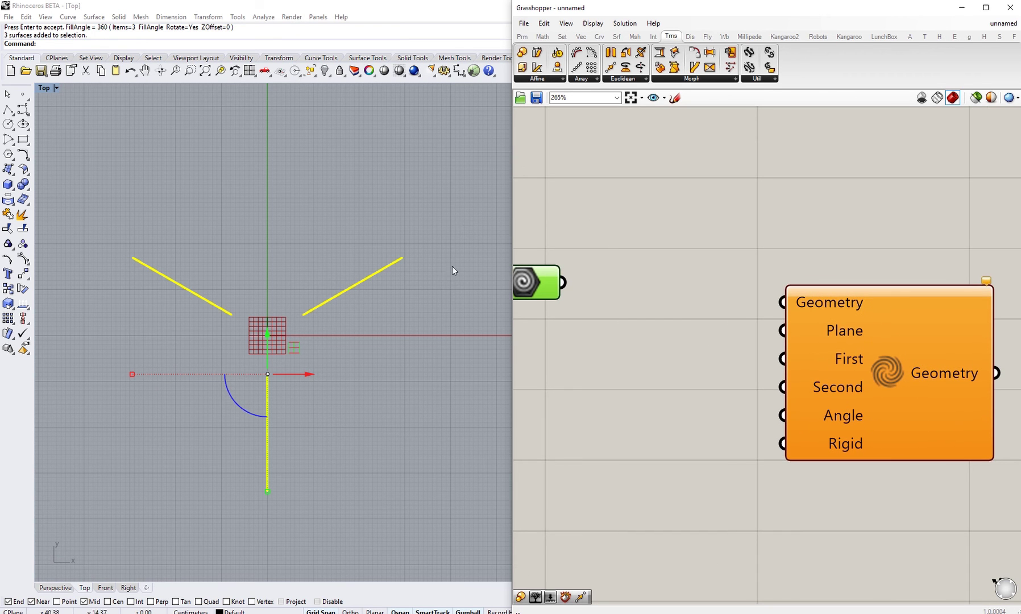
{"action": "left_click", "coordinate": [592, 359]}
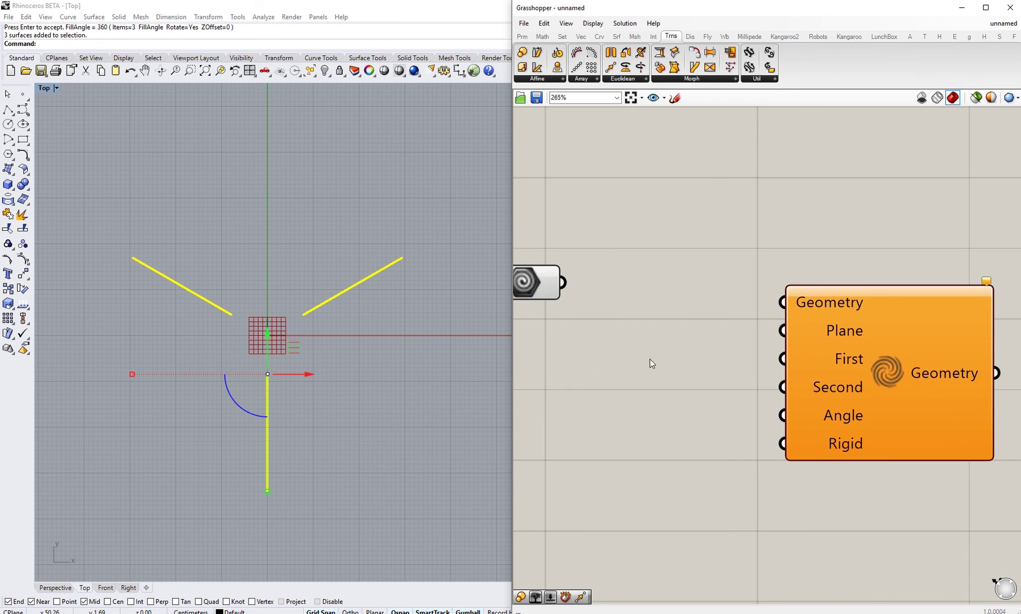
{"action": "right_click_drag", "start_coordinate": [701, 350], "coordinate": [805, 340]}
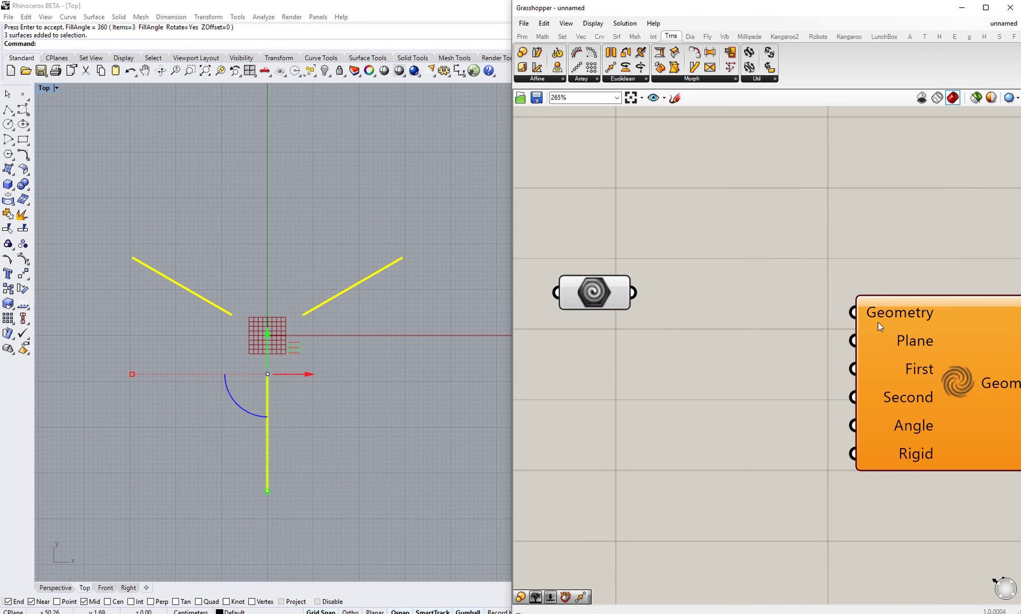
{"action": "right_click_drag", "start_coordinate": [878, 321], "coordinate": [818, 305]}
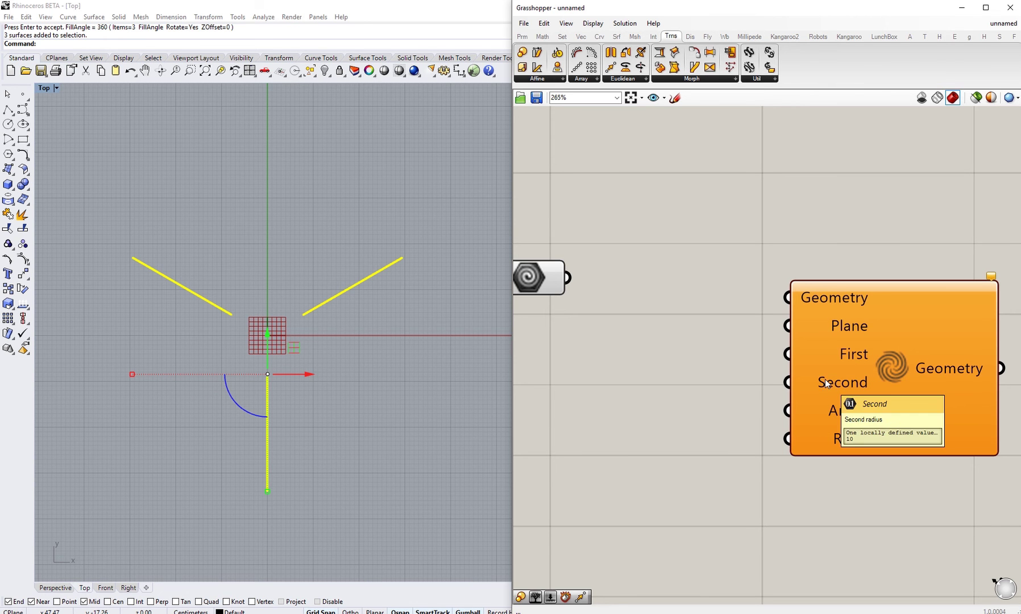
{"action": "right_click_drag", "start_coordinate": [840, 412], "coordinate": [817, 383]}
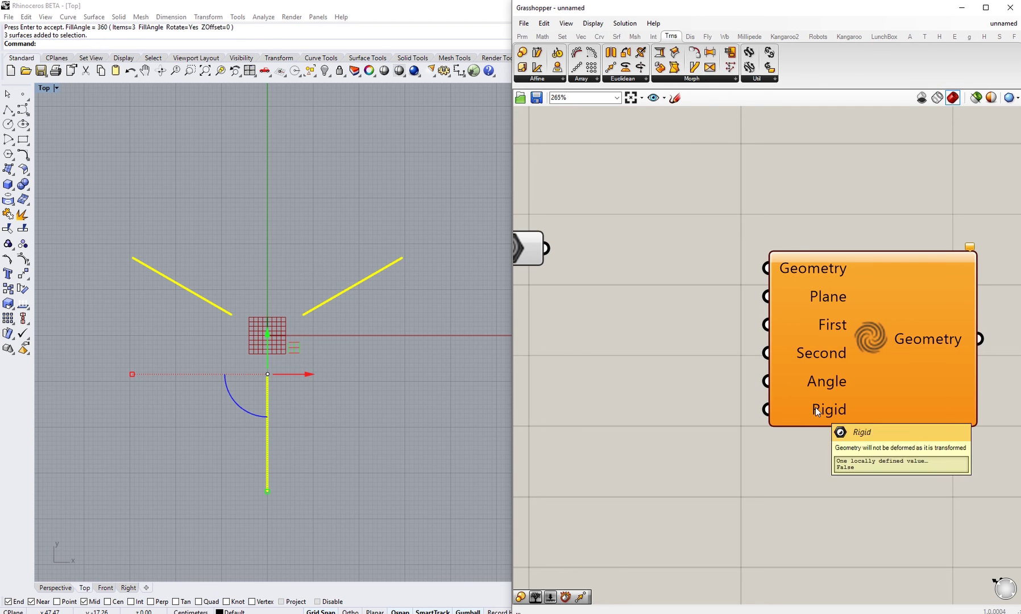
{"action": "right_click_drag", "start_coordinate": [808, 416], "coordinate": [815, 396]}
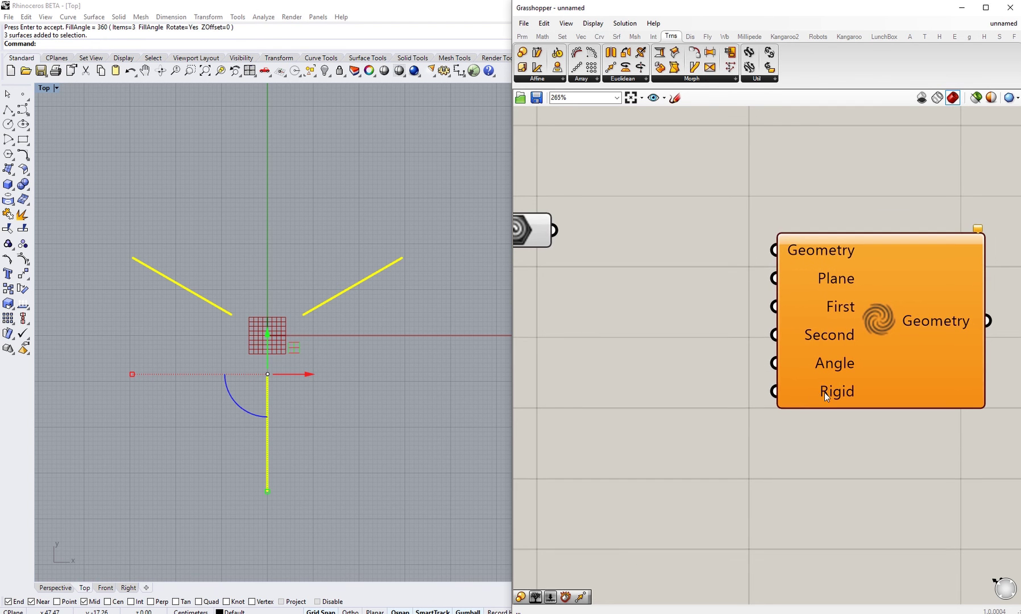
Reposition the Geometry parameter and connect its output to the Maelstrom component's Geometry input.
{"action": "right_click_drag", "start_coordinate": [702, 325], "coordinate": [783, 378]}
{"action": "left_click_drag", "start_coordinate": [615, 293], "coordinate": [654, 293]}
{"action": "right_click_drag", "start_coordinate": [697, 323], "coordinate": [654, 312]}
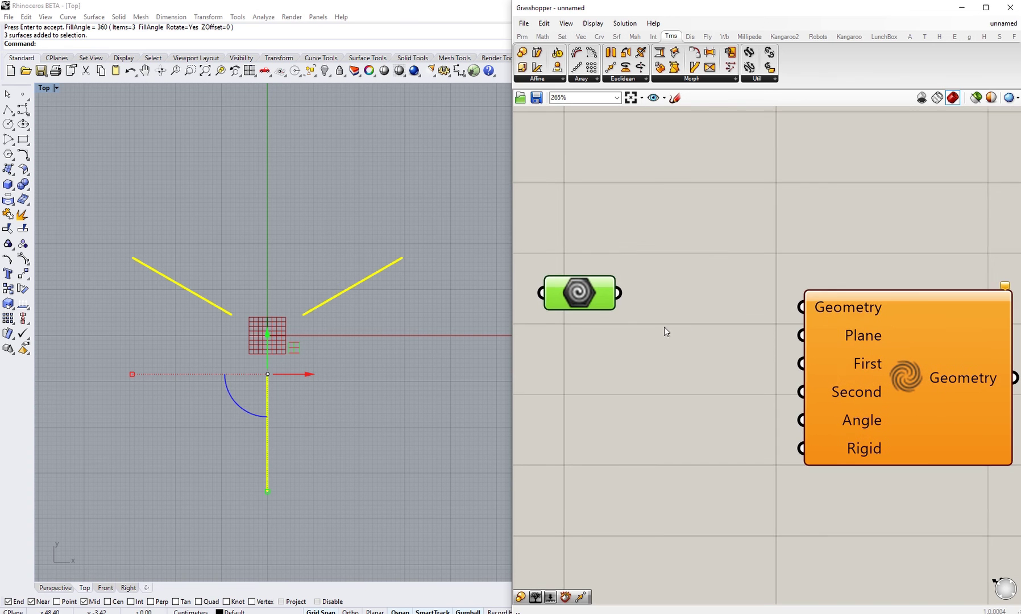
{"action": "left_click_drag", "start_coordinate": [619, 294], "coordinate": [802, 314]}
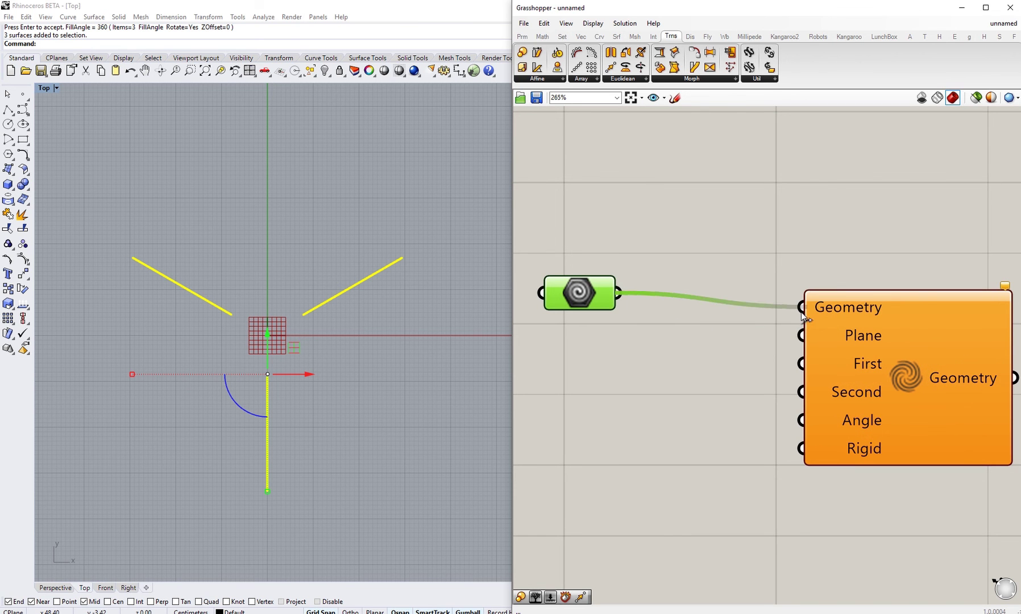
{"action": "left_click", "coordinate": [723, 386]}
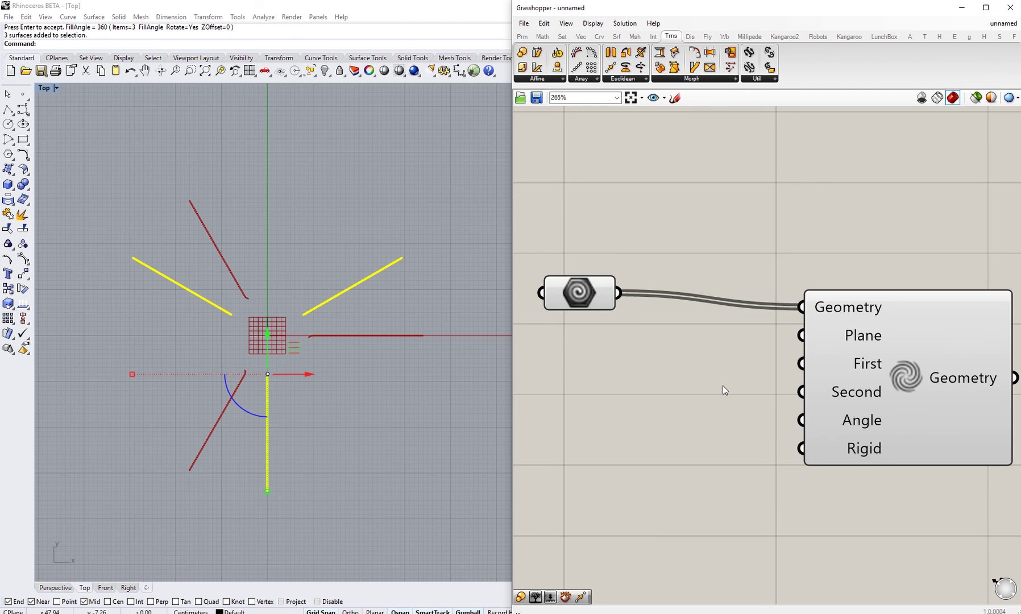
{"action": "right_click_drag", "start_coordinate": [713, 390], "coordinate": [732, 395]}
{"action": "right_click_drag", "start_coordinate": [328, 357], "coordinate": [350, 374]}
{"action": "scroll", "coordinate": [241, 318], "scroll_direction": "up", "scroll_amount": 2}
{"action": "right_click_drag", "start_coordinate": [455, 403], "coordinate": [399, 343]}
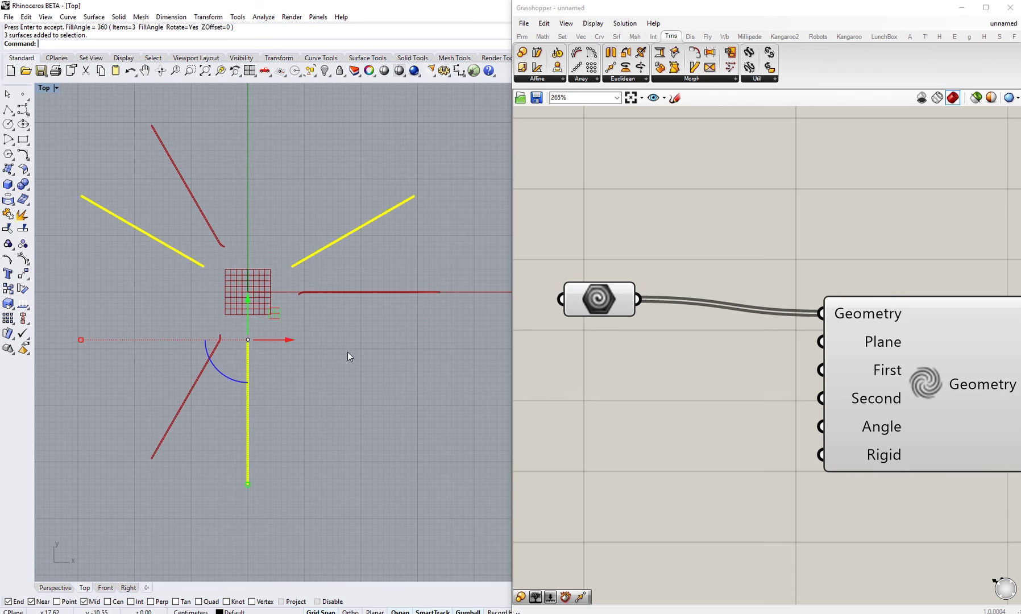
Hide the three original arrayed surfaces in Rhino and turn off the Geometry parameter's preview.
{"action": "left_click", "coordinate": [345, 353]}
{"action": "left_click_drag", "start_coordinate": [306, 161], "coordinate": [145, 458]}
{"action": "key", "text": "ctrl+h"}
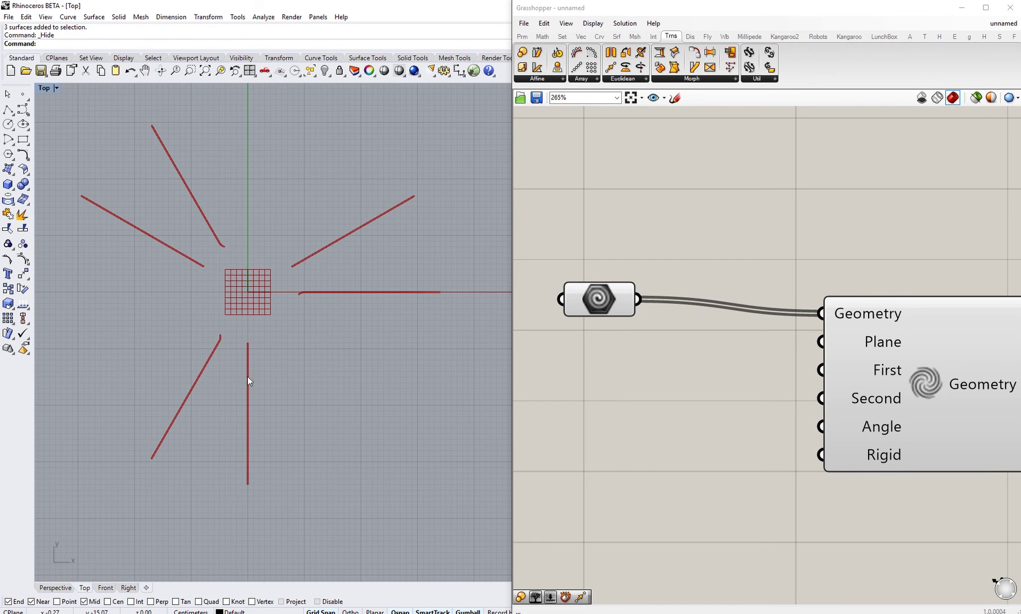
{"action": "left_click_drag", "start_coordinate": [688, 190], "coordinate": [572, 375]}
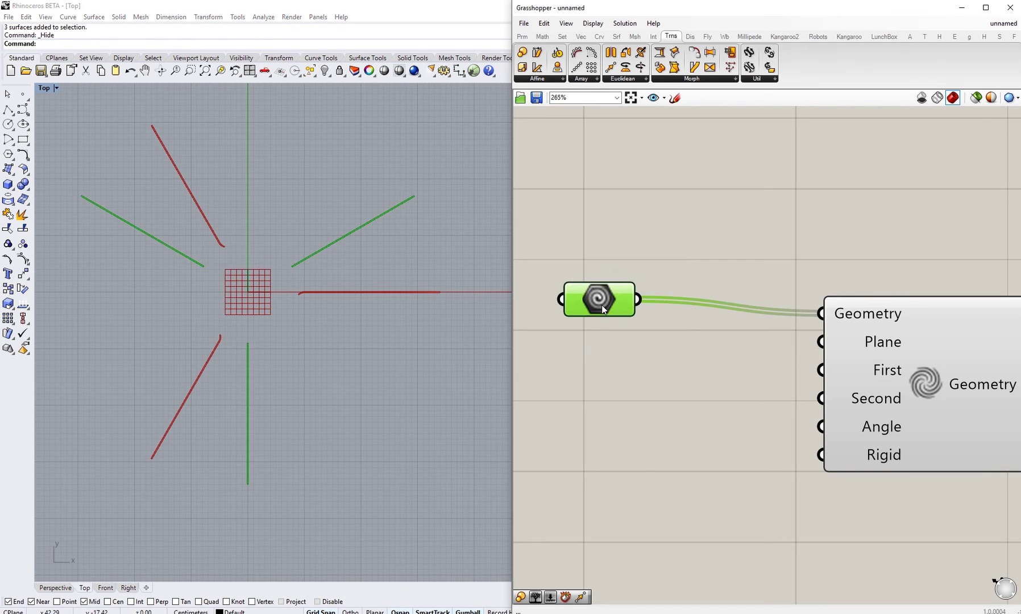
{"action": "middle_click", "coordinate": [602, 302]}
{"action": "left_click", "coordinate": [635, 270]}
{"action": "right_click_drag", "start_coordinate": [276, 336], "coordinate": [291, 382]}
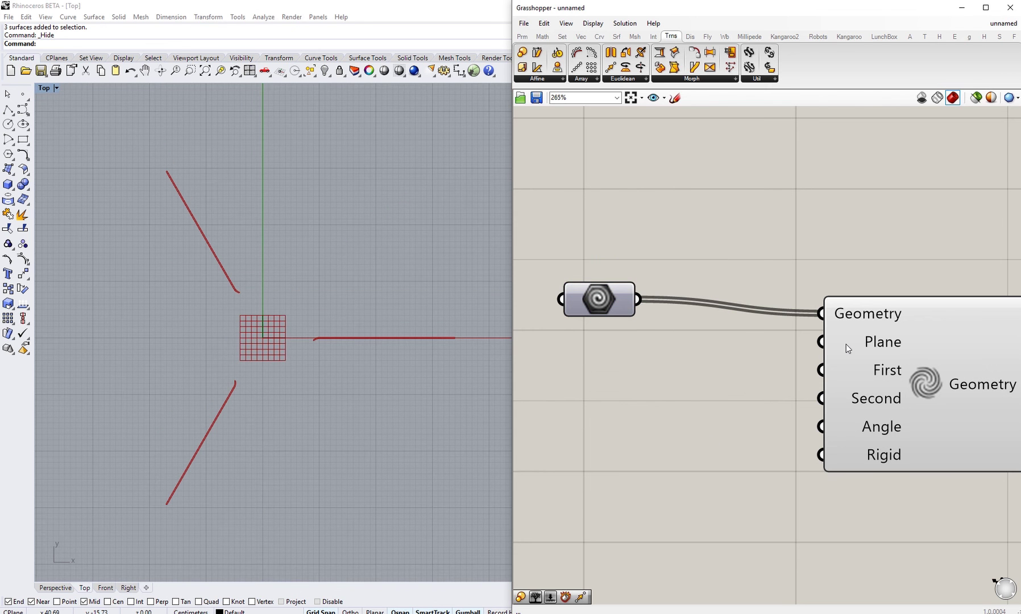
Add an XY Plane component beneath the Geometry parameter and connect it to the Maelstrom component's Plane input.
{"action": "right_click_drag", "start_coordinate": [620, 392], "coordinate": [699, 415]}
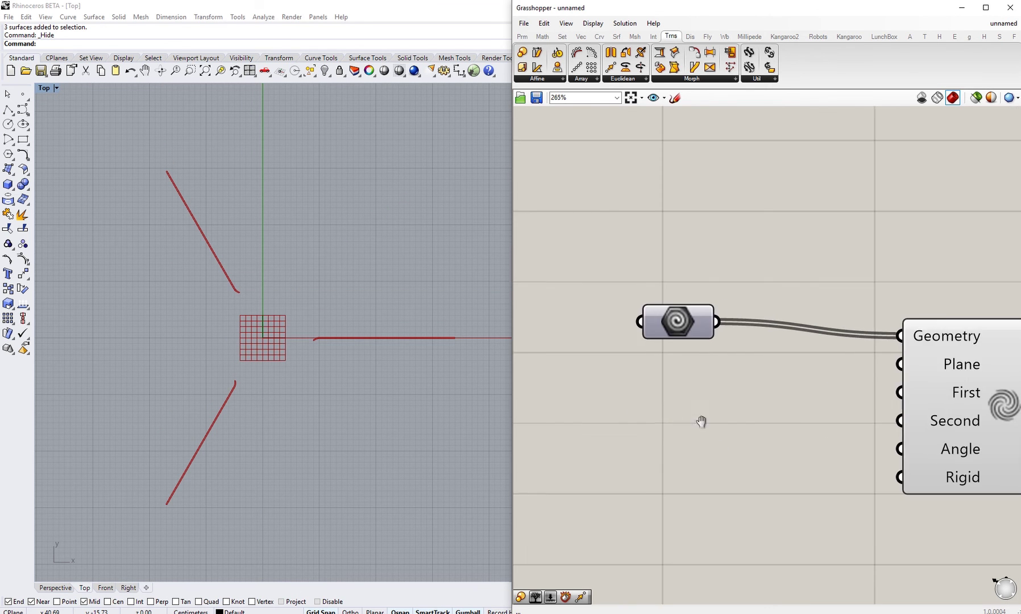
{"action": "double_click", "coordinate": [658, 383]}
{"action": "type", "text": "xy"}
{"action": "key", "text": "Return"}
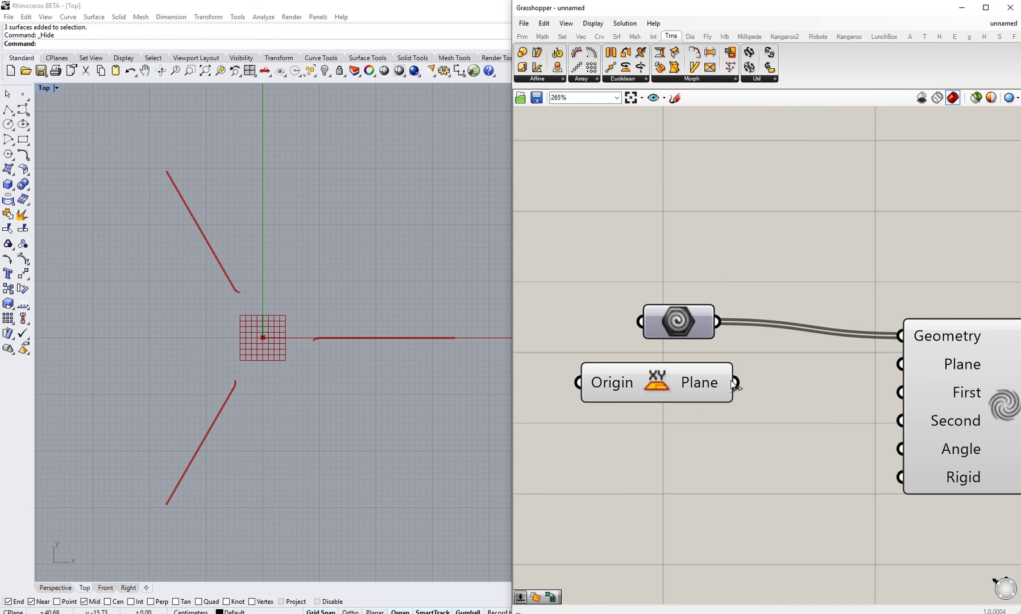
{"action": "left_click_drag", "start_coordinate": [735, 382], "coordinate": [900, 364]}
{"action": "left_click_drag", "start_coordinate": [689, 381], "coordinate": [686, 368]}
{"action": "left_click", "coordinate": [725, 431]}
{"action": "right_click_drag", "start_coordinate": [725, 431], "coordinate": [672, 406]}
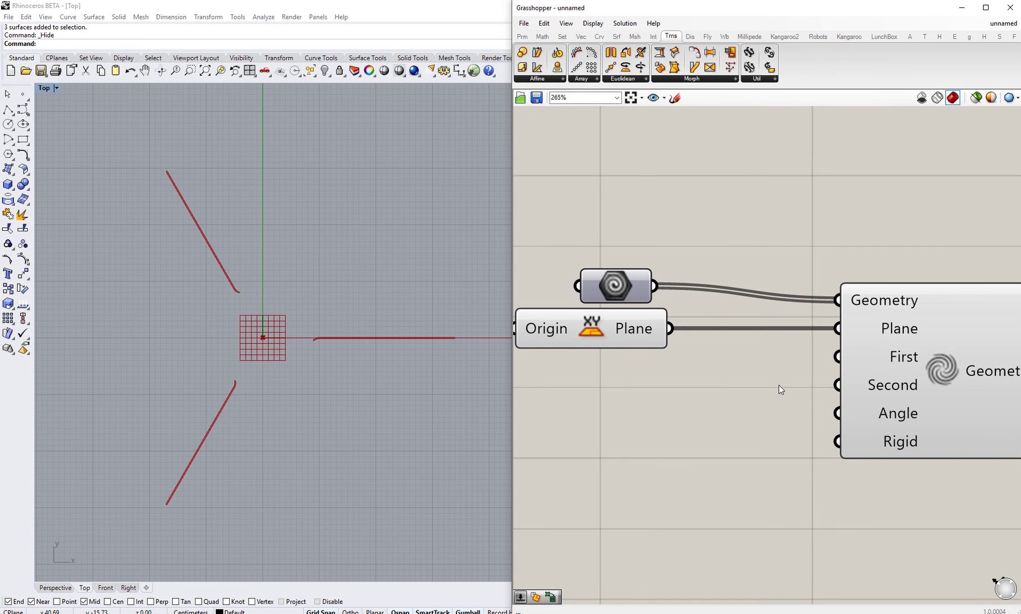
Add number sliders of 20 and 60 and connect them to Maelstrom's First and Second inputs respectively.
{"action": "right_click_drag", "start_coordinate": [775, 384], "coordinate": [805, 393]}
{"action": "right_click_drag", "start_coordinate": [288, 411], "coordinate": [251, 395]}
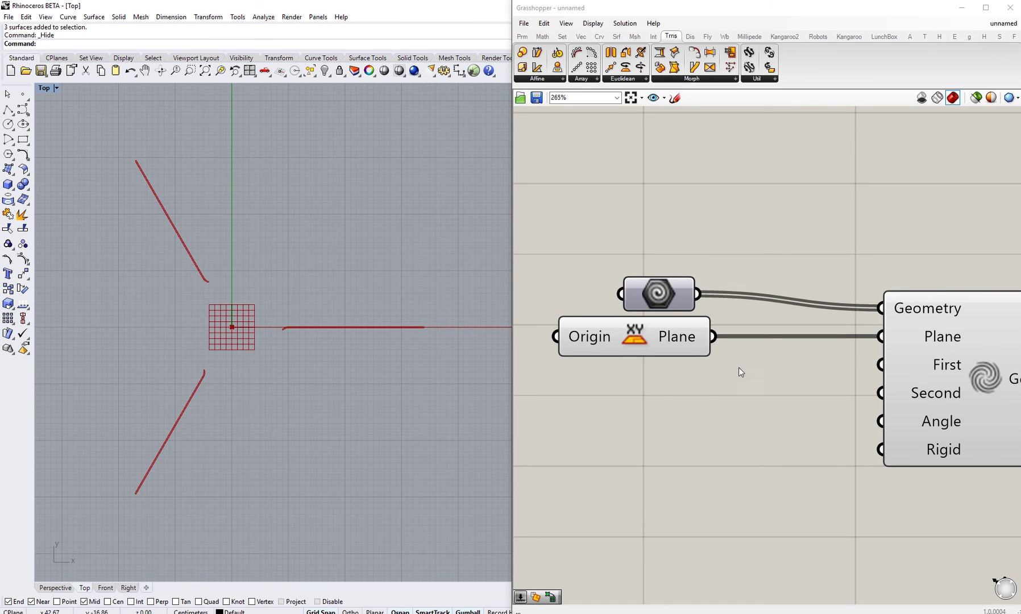
{"action": "double_click", "coordinate": [661, 387]}
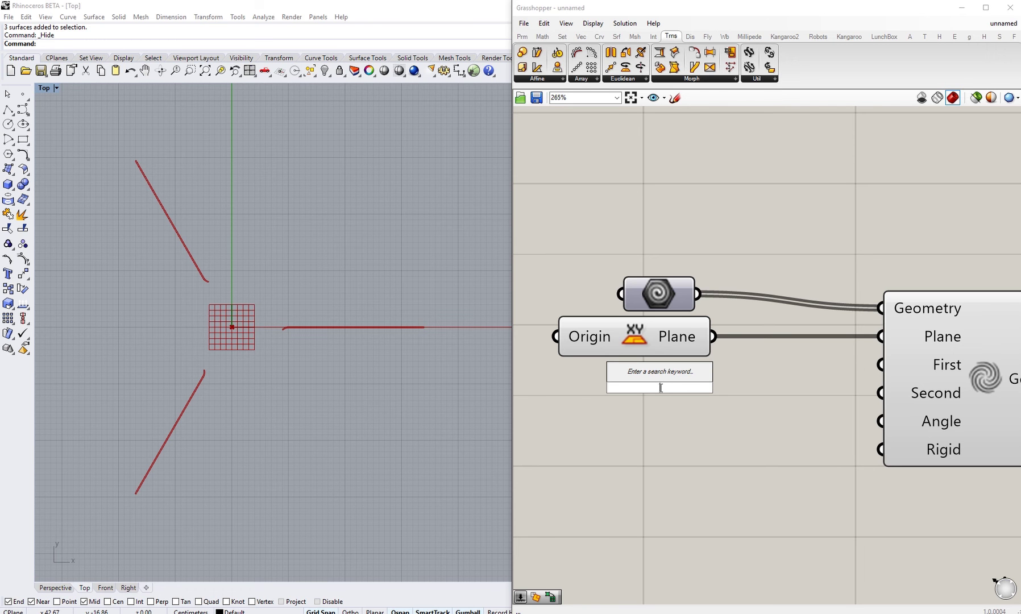
{"action": "type", "text": "20"}
{"action": "key", "text": "Return"}
{"action": "double_click", "coordinate": [656, 450]}
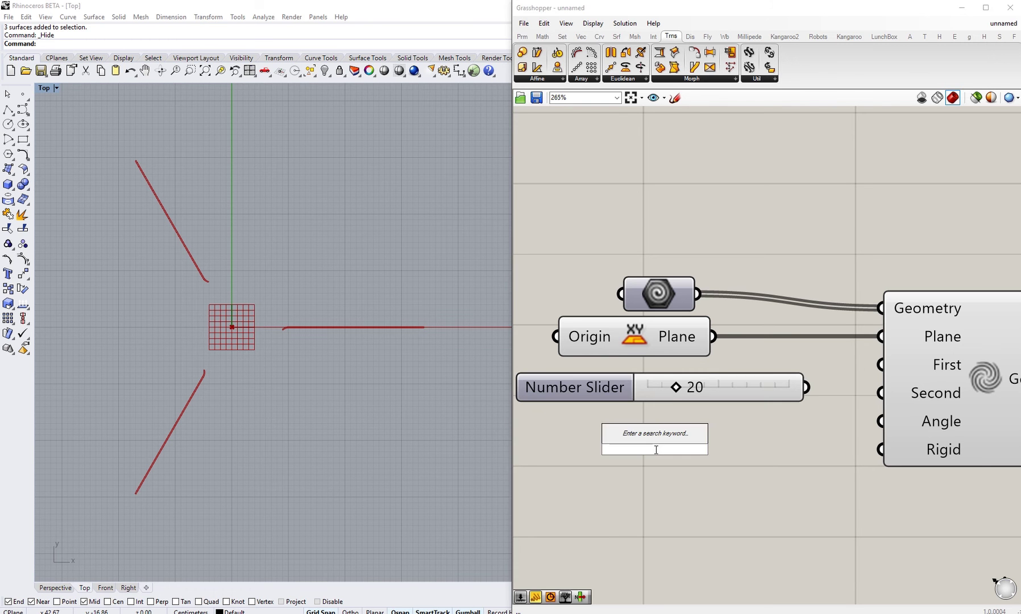
{"action": "type", "text": "60"}
{"action": "key", "text": "Return"}
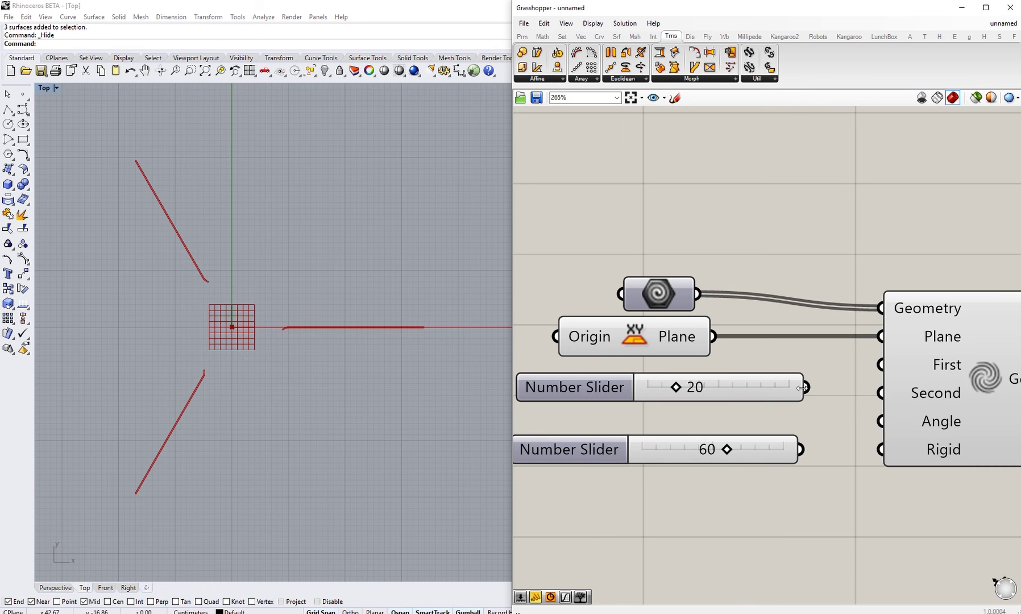
{"action": "left_click_drag", "start_coordinate": [807, 389], "coordinate": [880, 364]}
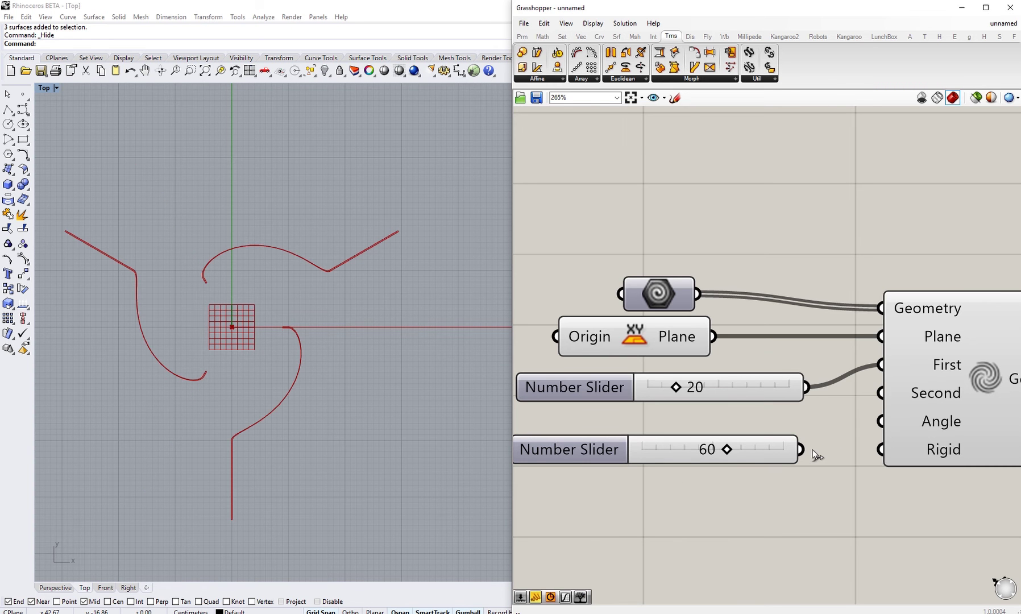
{"action": "left_click_drag", "start_coordinate": [802, 449], "coordinate": [880, 393]}
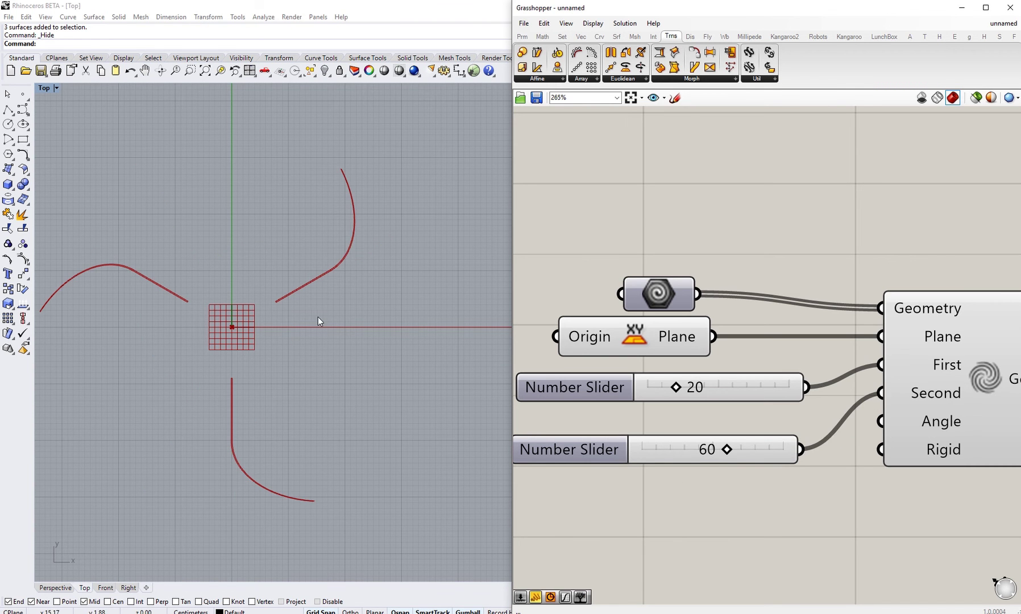
Set the First radius slider to 6 and the Second to 27, and stack both beneath the XY Plane component.
{"action": "left_click_drag", "start_coordinate": [676, 387], "coordinate": [665, 387]}
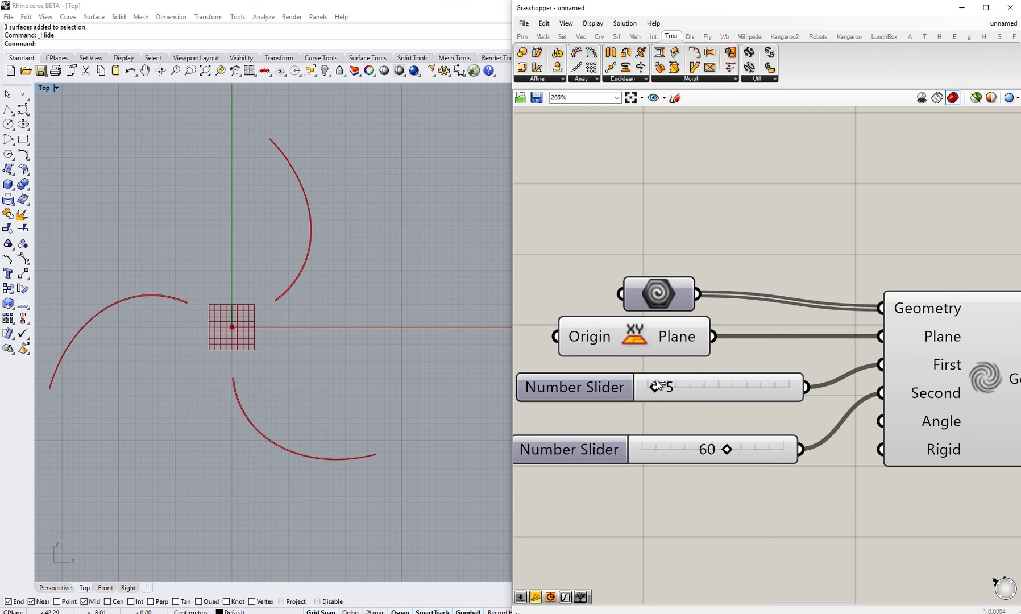
{"action": "mouse_move", "coordinate": [658, 385]}
{"action": "left_mouse_down"}
{"action": "mouse_move", "coordinate": [696, 386]}
{"action": "mouse_move", "coordinate": [658, 387]}
{"action": "left_mouse_up"}
{"action": "left_click_drag", "start_coordinate": [725, 450], "coordinate": [622, 424]}
{"action": "left_click_drag", "start_coordinate": [684, 469], "coordinate": [606, 379]}
{"action": "right_click_drag", "start_coordinate": [617, 432], "coordinate": [655, 441]}
{"action": "right_click_drag", "start_coordinate": [607, 398], "coordinate": [698, 391]}
{"action": "left_click_drag", "start_coordinate": [698, 391], "coordinate": [633, 376]}
{"action": "right_click_drag", "start_coordinate": [746, 418], "coordinate": [603, 395]}
{"action": "left_click", "coordinate": [739, 457]}
{"action": "right_click_drag", "start_coordinate": [740, 456], "coordinate": [794, 431]}
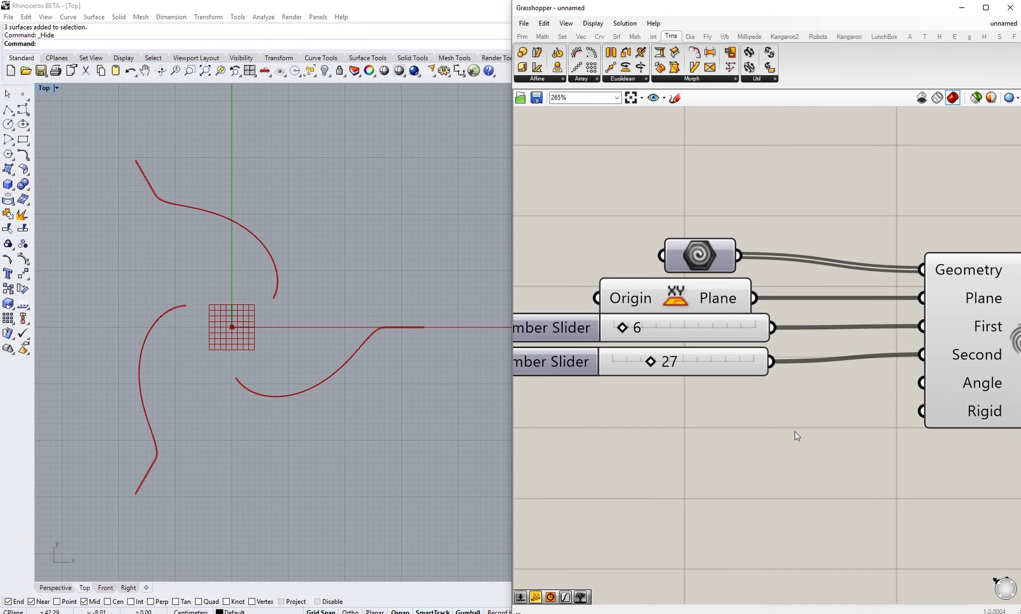
Add a Circle component above the Geometry parameter and duplicate it.
{"action": "right_click_drag", "start_coordinate": [716, 350], "coordinate": [721, 416]}
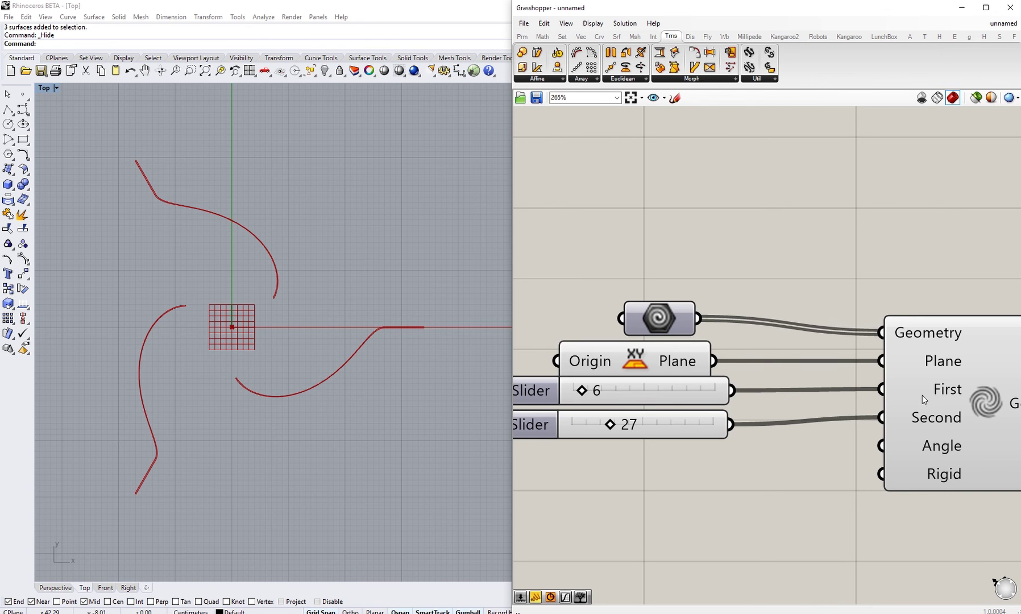
{"action": "right_click_drag", "start_coordinate": [810, 404], "coordinate": [849, 412]}
{"action": "right_click_drag", "start_coordinate": [819, 355], "coordinate": [726, 346]}
{"action": "right_click_drag", "start_coordinate": [780, 387], "coordinate": [750, 391]}
{"action": "double_click", "coordinate": [739, 199]}
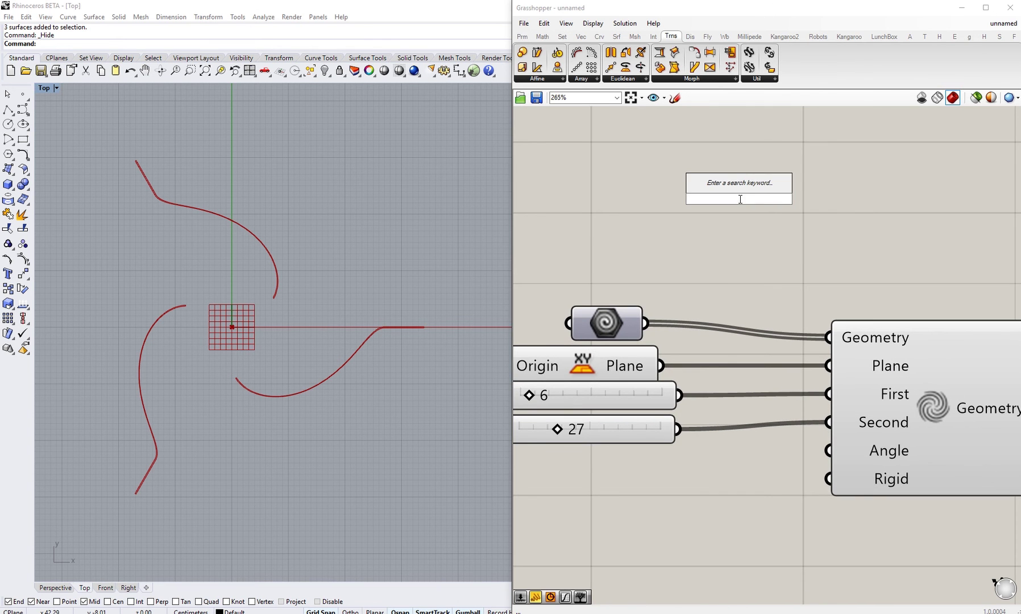
{"action": "type", "text": "ci"}
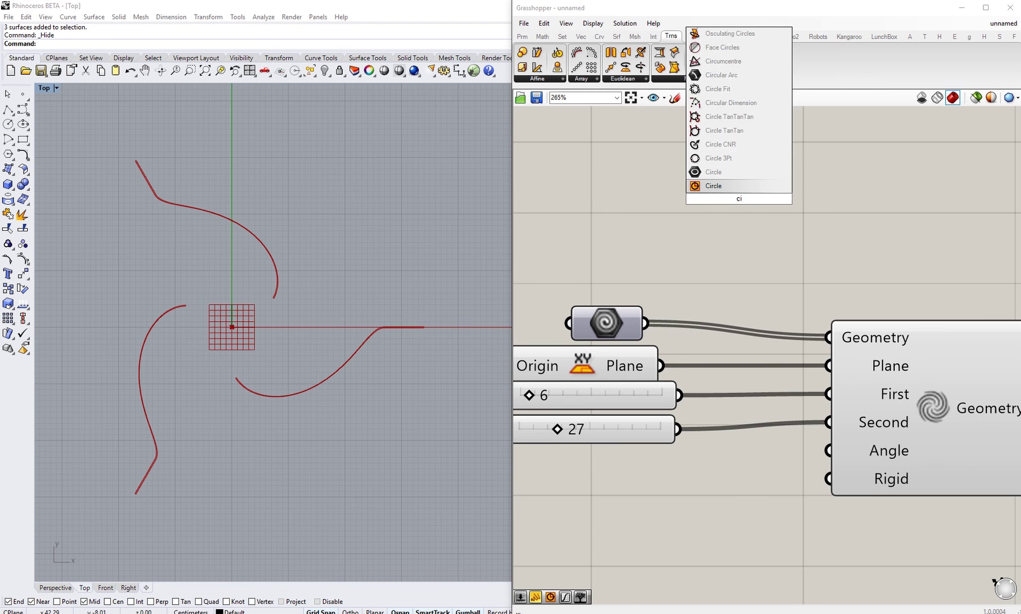
{"action": "key", "text": "Return"}
{"action": "left_click", "coordinate": [738, 198]}
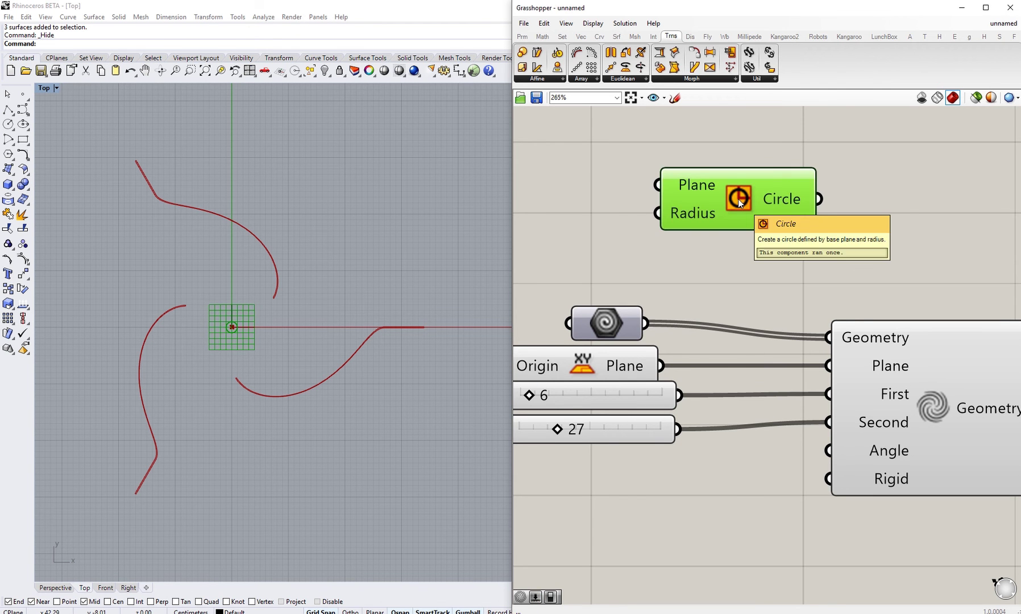
{"action": "key", "text": "ctrl+c"}
{"action": "key", "text": "ctrl+v"}
Connect the First and Second radius sliders to the two Circle components' Radius inputs and arrange the circles above Maelstrom.
{"action": "right_click_drag", "start_coordinate": [738, 199], "coordinate": [754, 234]}
{"action": "scroll", "coordinate": [766, 241], "scroll_direction": "down", "scroll_amount": 4}
{"action": "right_click_drag", "start_coordinate": [745, 280], "coordinate": [817, 256]}
{"action": "left_click_drag", "start_coordinate": [833, 214], "coordinate": [831, 247]}
{"action": "right_click_drag", "start_coordinate": [823, 277], "coordinate": [779, 273]}
{"action": "left_click_drag", "start_coordinate": [750, 303], "coordinate": [735, 215]}
{"action": "left_click_drag", "start_coordinate": [750, 322], "coordinate": [746, 247]}
{"action": "right_click_drag", "start_coordinate": [588, 255], "coordinate": [577, 275]}
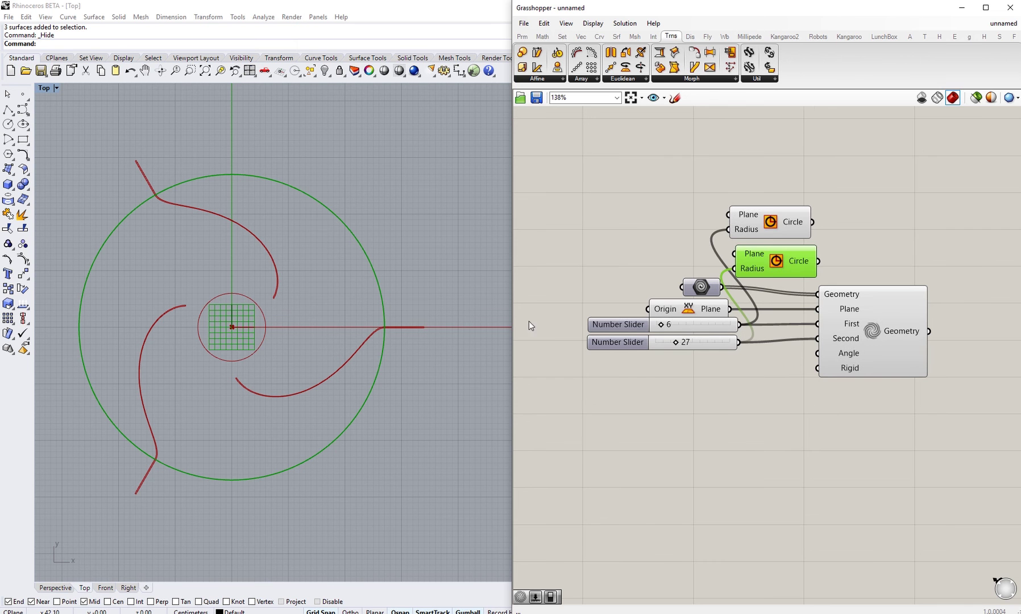
{"action": "left_click_drag", "start_coordinate": [768, 259], "coordinate": [826, 254]}
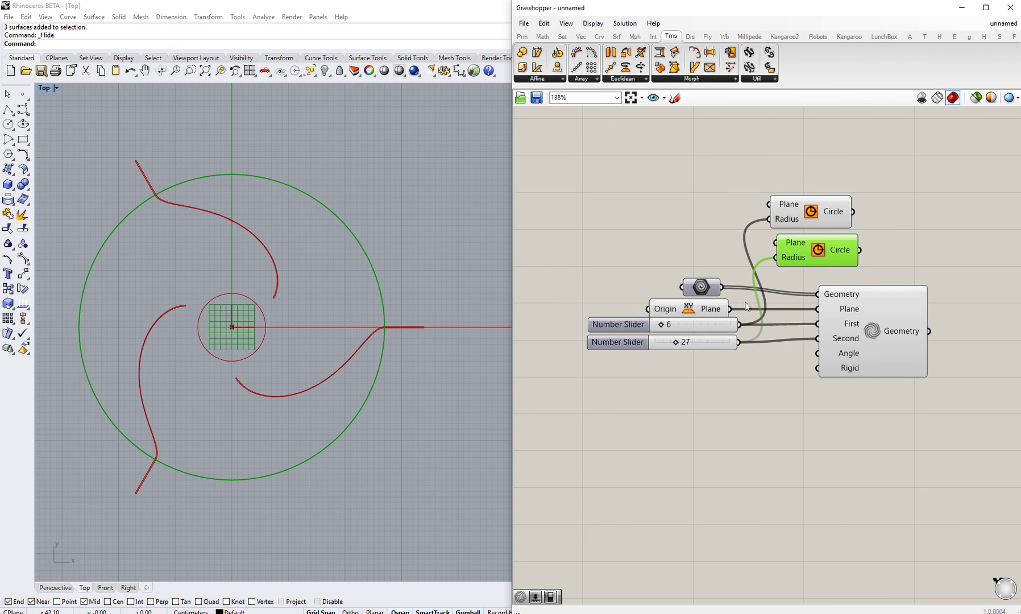
Highlight the inner radius circle, and set the First radius slider to 8 and the Second to 33.
{"action": "right_click_drag", "start_coordinate": [326, 345], "coordinate": [365, 356]}
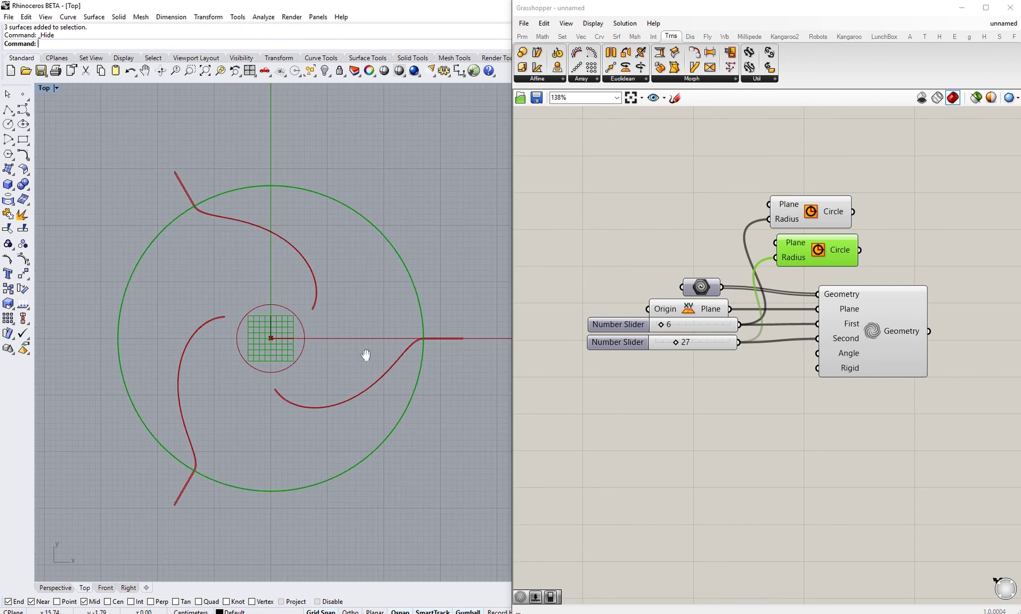
{"action": "left_click", "coordinate": [800, 224]}
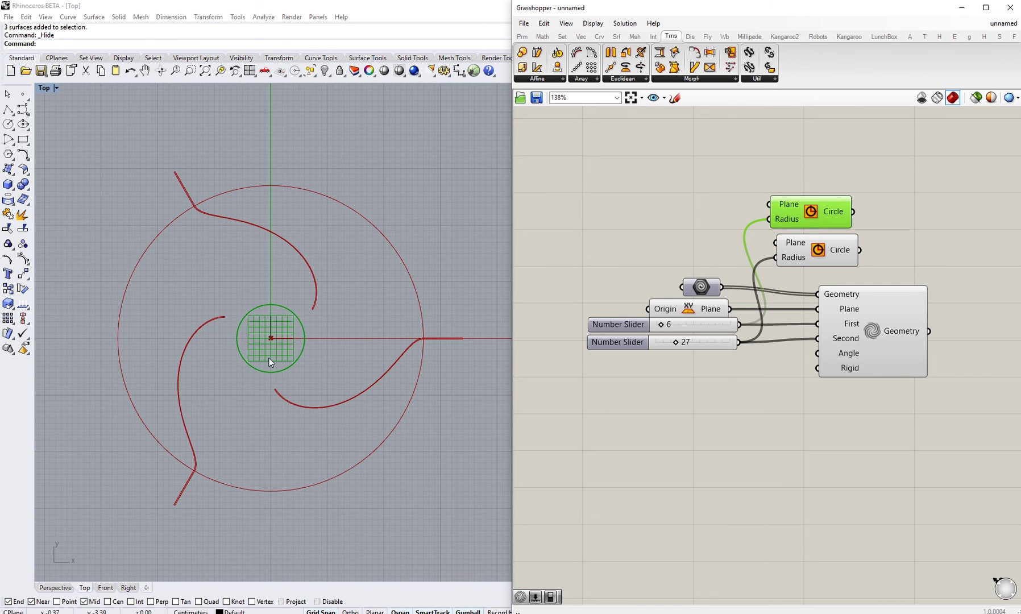
{"action": "right_click_drag", "start_coordinate": [769, 292], "coordinate": [753, 303]}
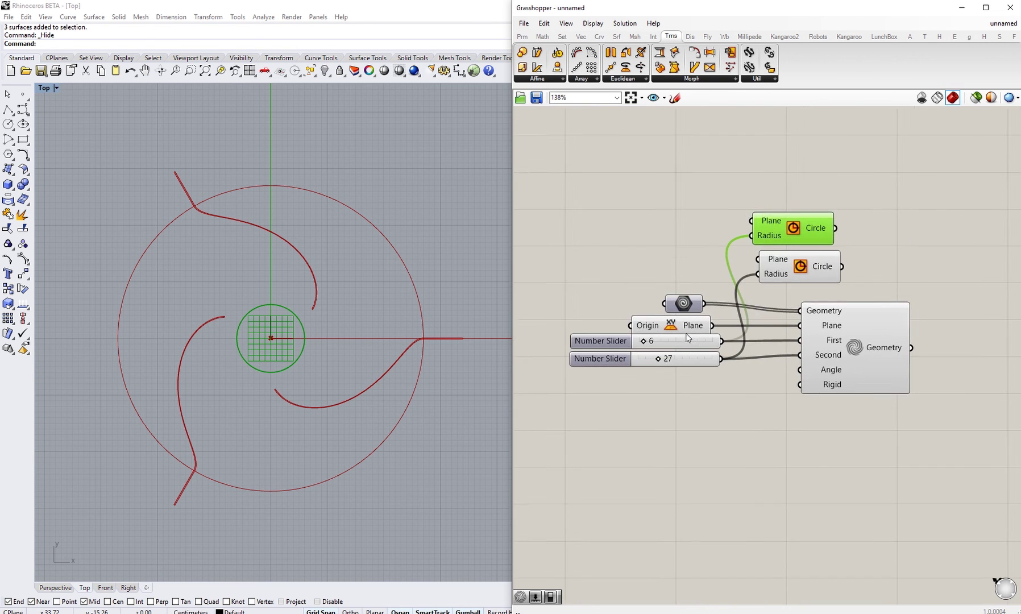
{"action": "scroll", "coordinate": [690, 324], "scroll_direction": "up", "scroll_amount": 4}
{"action": "mouse_move", "coordinate": [722, 350]}
{"action": "right_mouse_down"}
{"action": "mouse_move", "coordinate": [683, 330]}
{"action": "mouse_move", "coordinate": [728, 347]}
{"action": "right_mouse_up"}
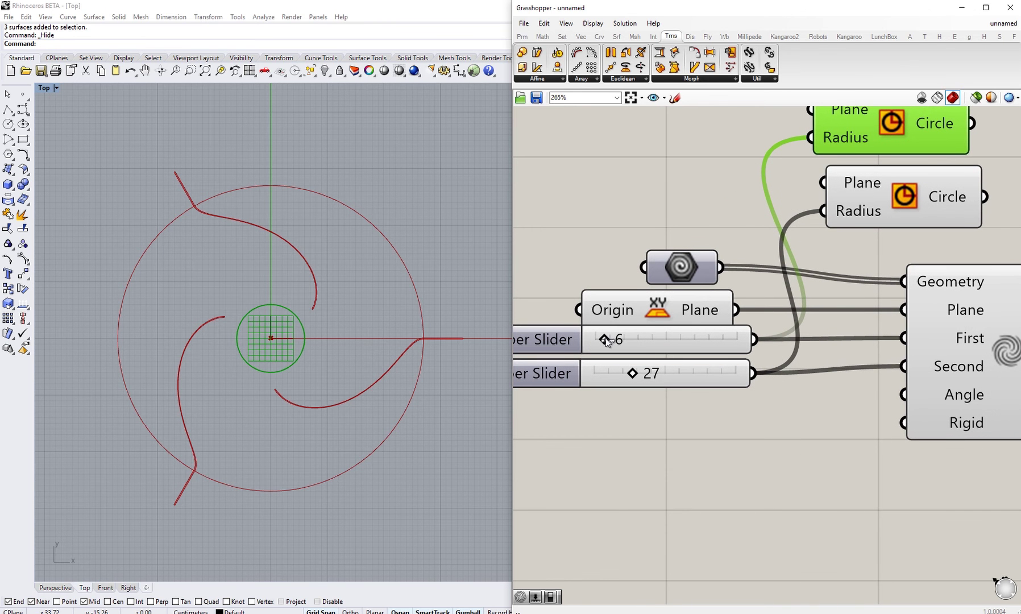
{"action": "left_click_drag", "start_coordinate": [606, 340], "coordinate": [641, 373]}
Check the description of Maelstrom's Angle input and switch that input to degrees.
{"action": "right_click_drag", "start_coordinate": [760, 407], "coordinate": [724, 355]}
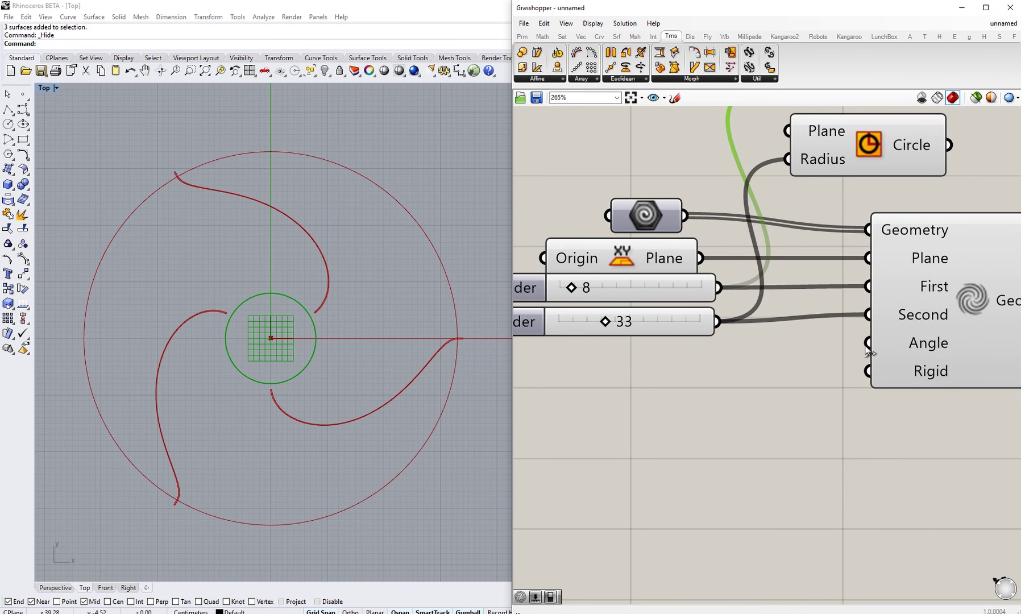
{"action": "mouse_move", "coordinate": [929, 347]}
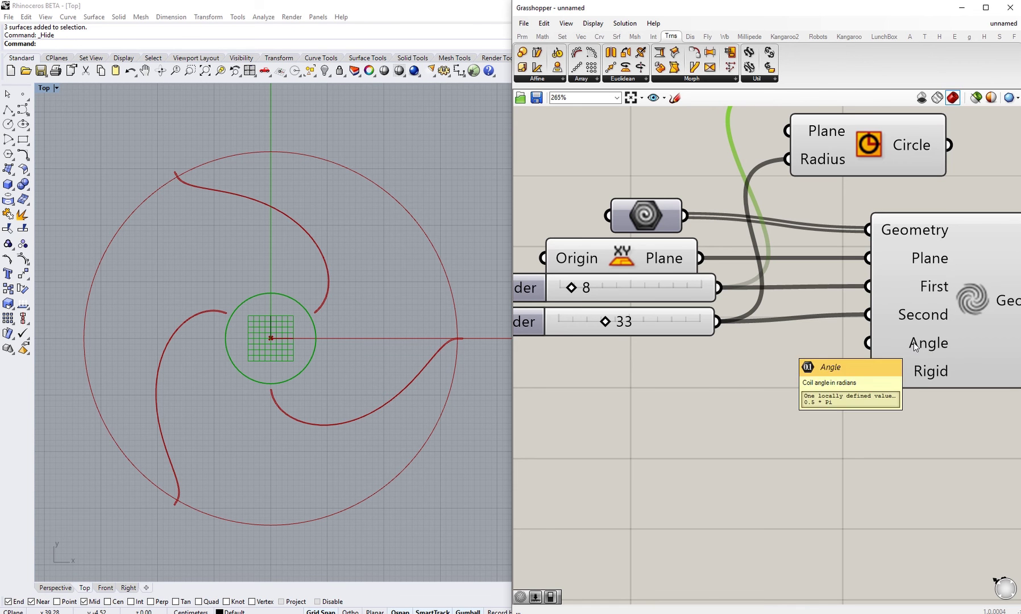
{"action": "left_click", "coordinate": [909, 348]}
{"action": "right_click", "coordinate": [909, 345]}
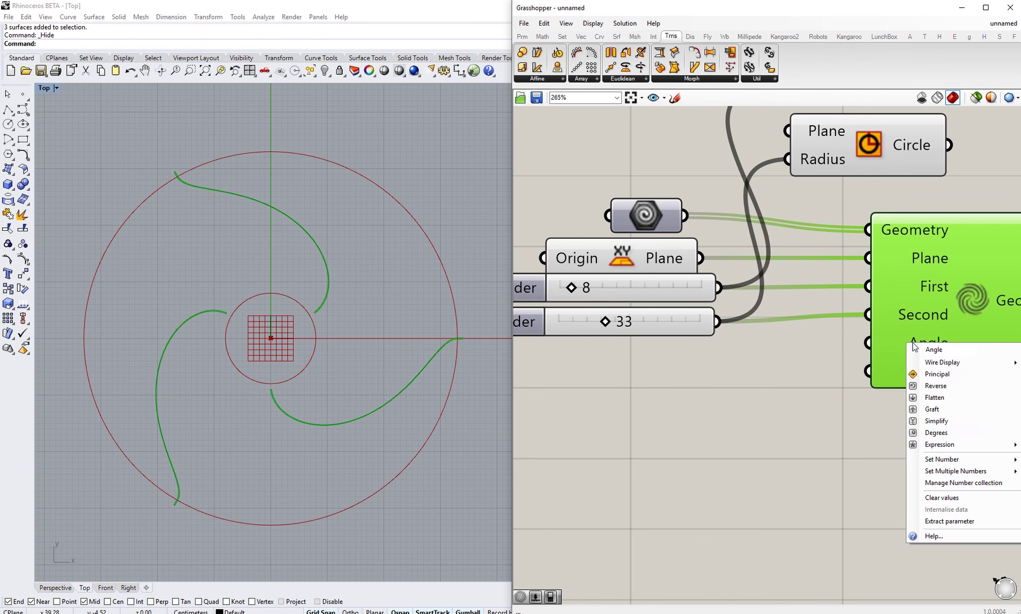
{"action": "left_click", "coordinate": [936, 432]}
Add a number slider of 360 and place it beneath the two radius sliders.
{"action": "right_click_drag", "start_coordinate": [823, 416], "coordinate": [849, 438]}
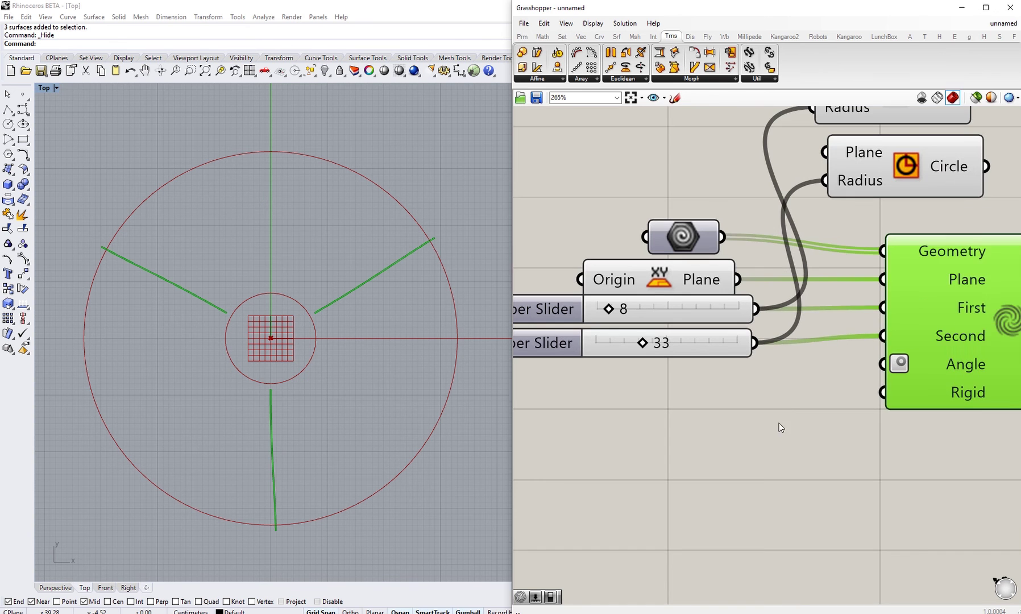
{"action": "double_click", "coordinate": [700, 419]}
{"action": "type", "text": "360"}
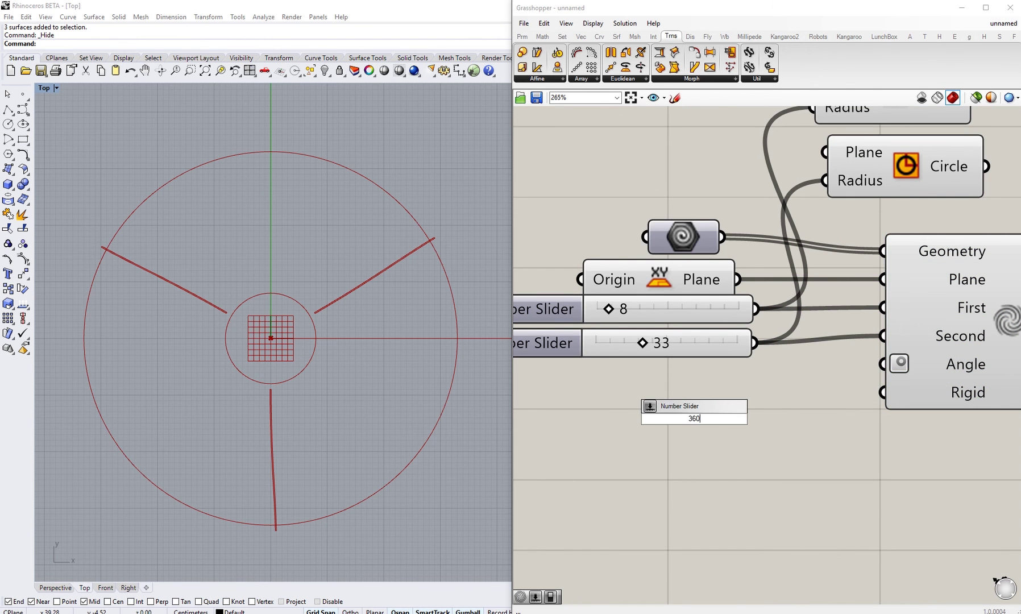
{"action": "key", "text": "Return"}
{"action": "right_click_drag", "start_coordinate": [750, 440], "coordinate": [681, 442]}
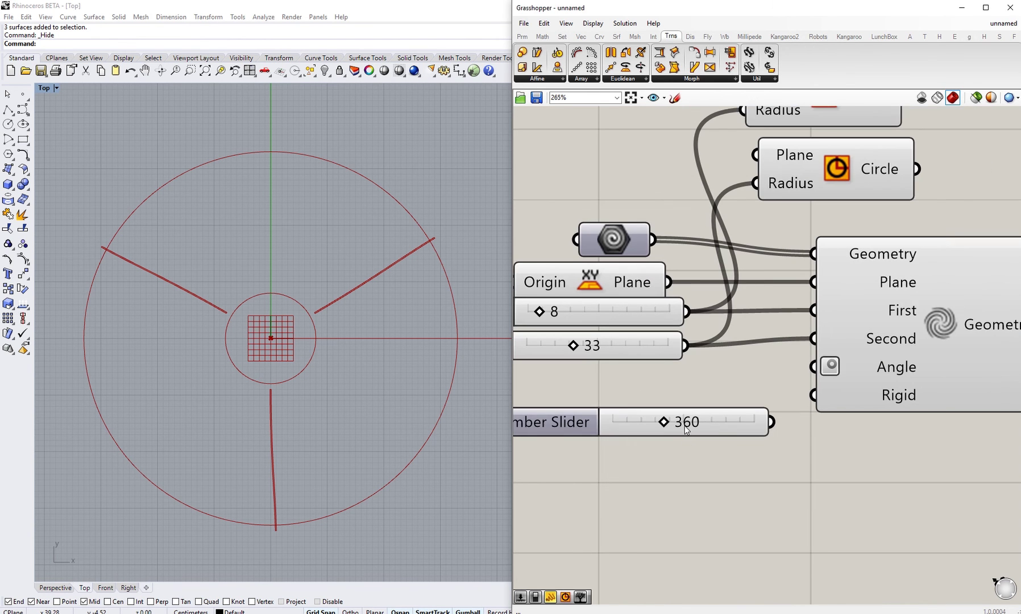
{"action": "left_click_drag", "start_coordinate": [716, 430], "coordinate": [679, 387]}
{"action": "right_click_drag", "start_coordinate": [628, 387], "coordinate": [672, 402]}
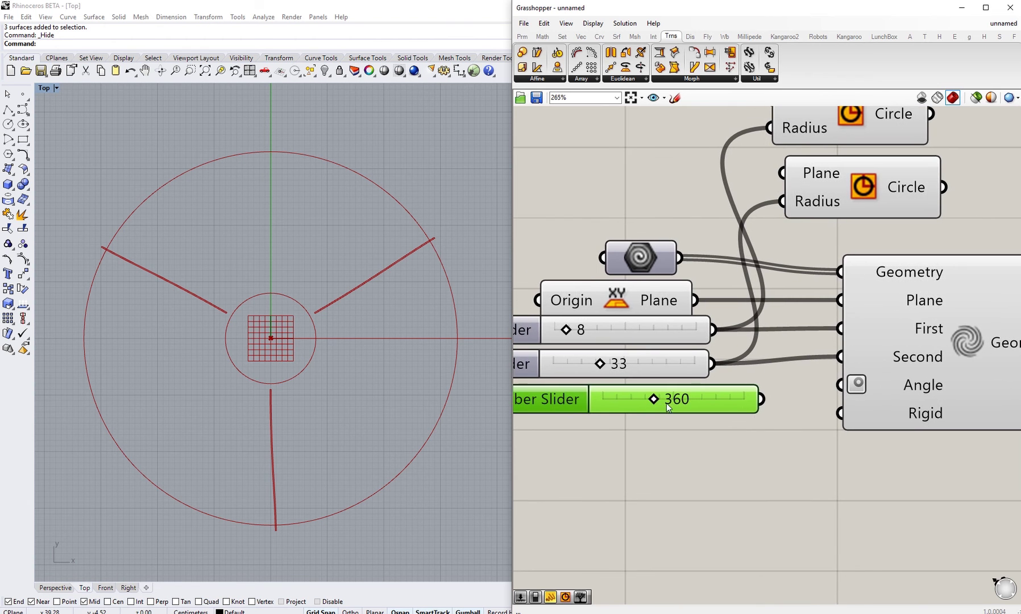
Set the new slider to 90 and connect it to Maelstrom's Angle input.
{"action": "left_click_drag", "start_coordinate": [655, 400], "coordinate": [642, 399]}
{"action": "double_click", "coordinate": [662, 399]}
{"action": "type", "text": "90"}
{"action": "key", "text": "Return"}
{"action": "right_click_drag", "start_coordinate": [663, 396], "coordinate": [657, 416]}
{"action": "left_click_drag", "start_coordinate": [755, 416], "coordinate": [833, 401]}
{"action": "left_click", "coordinate": [809, 427]}
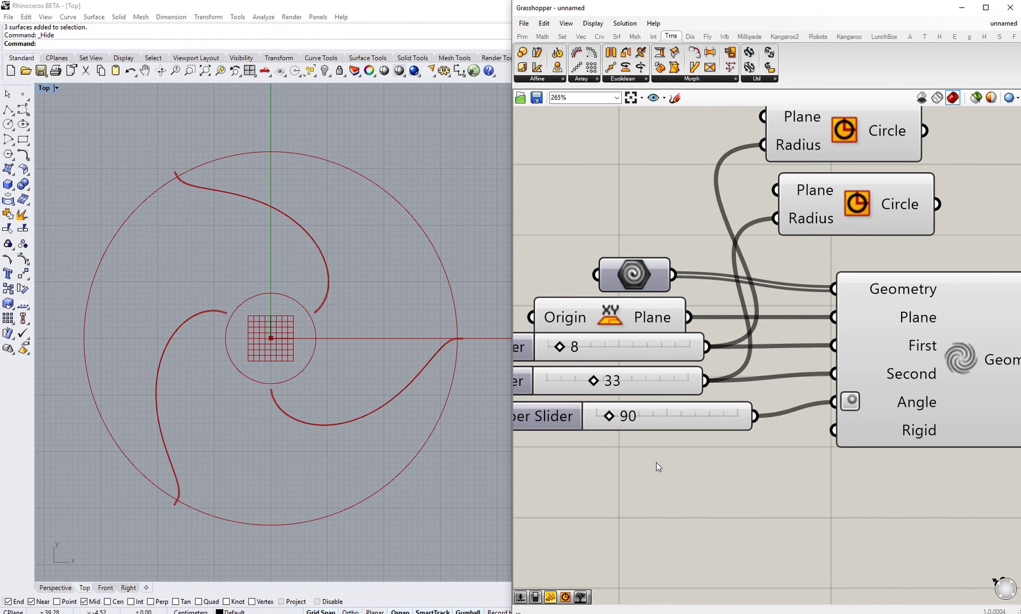
Select the Geometry parameter and turn its preview back on.
{"action": "right_click_drag", "start_coordinate": [360, 402], "coordinate": [372, 425]}
{"action": "right_click_drag", "start_coordinate": [365, 470], "coordinate": [384, 454]}
{"action": "right_click_drag", "start_coordinate": [656, 270], "coordinate": [695, 305]}
{"action": "left_click", "coordinate": [678, 302]}
{"action": "middle_click", "coordinate": [678, 303]}
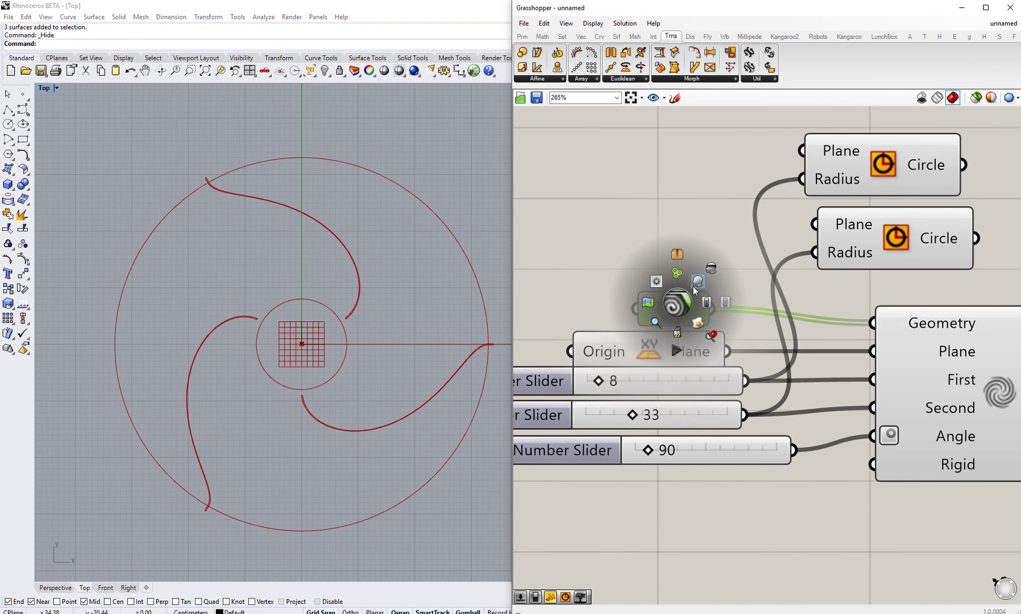
Compare the original straight surfaces with the swirled ones, examining where they meet near the inner radius circle.
{"action": "right_click_drag", "start_coordinate": [354, 329], "coordinate": [328, 365]}
{"action": "scroll", "coordinate": [346, 360], "scroll_direction": "up", "scroll_amount": 6}
{"action": "scroll", "coordinate": [328, 365], "scroll_direction": "down", "scroll_amount": 4}
{"action": "right_click_drag", "start_coordinate": [408, 350], "coordinate": [388, 356]}
{"action": "scroll", "coordinate": [384, 307], "scroll_direction": "up", "scroll_amount": 4}
{"action": "right_click_drag", "start_coordinate": [316, 376], "coordinate": [364, 361]}
{"action": "right_click_drag", "start_coordinate": [611, 361], "coordinate": [697, 359]}
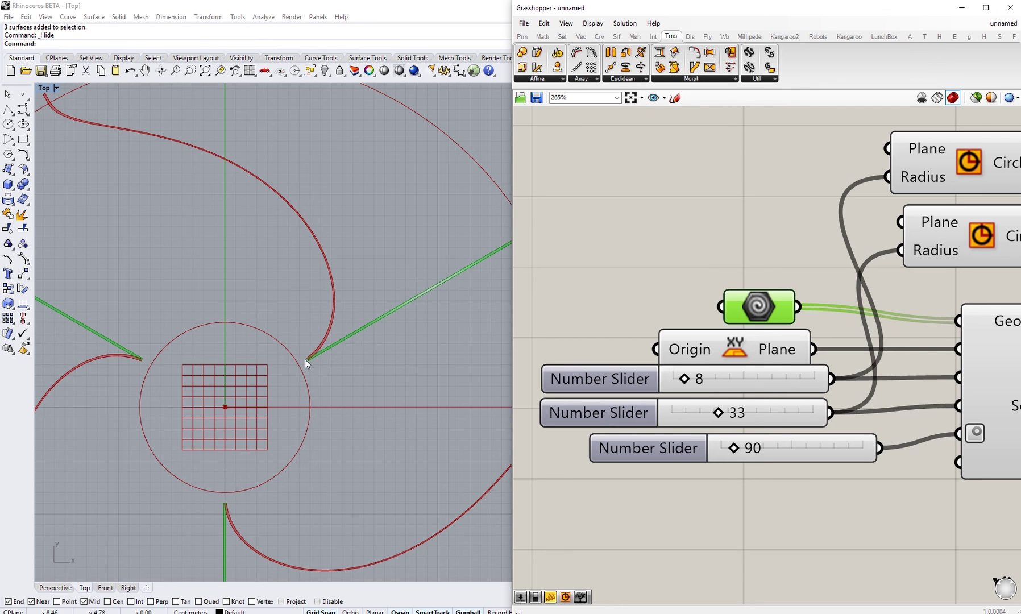
{"action": "right_click_drag", "start_coordinate": [285, 385], "coordinate": [270, 397]}
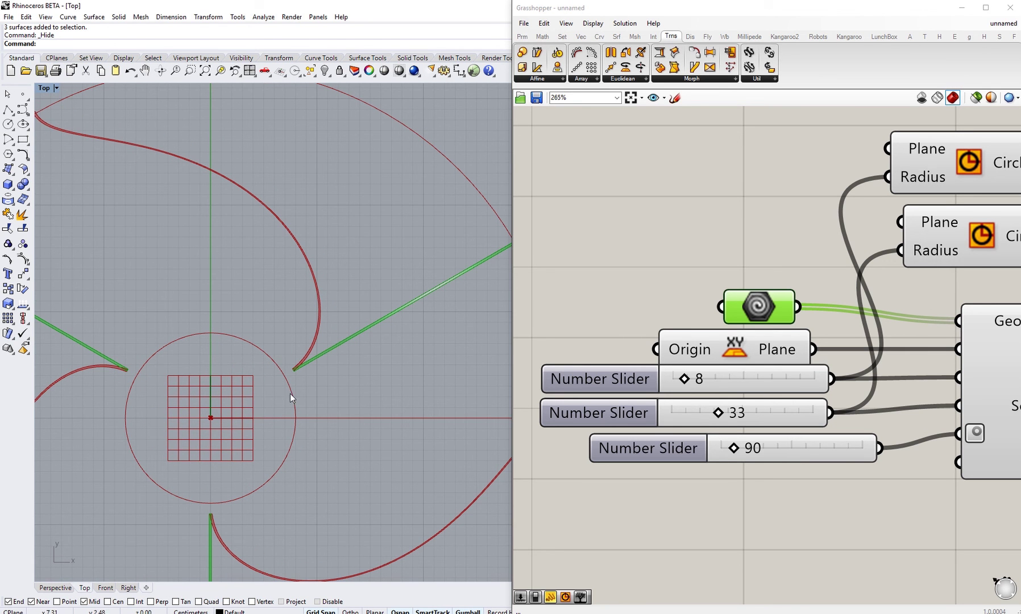
Set the inner radius slider to 9 so the inner circle meets the inner ends of the original surfaces.
{"action": "right_click_drag", "start_coordinate": [693, 395], "coordinate": [704, 399]}
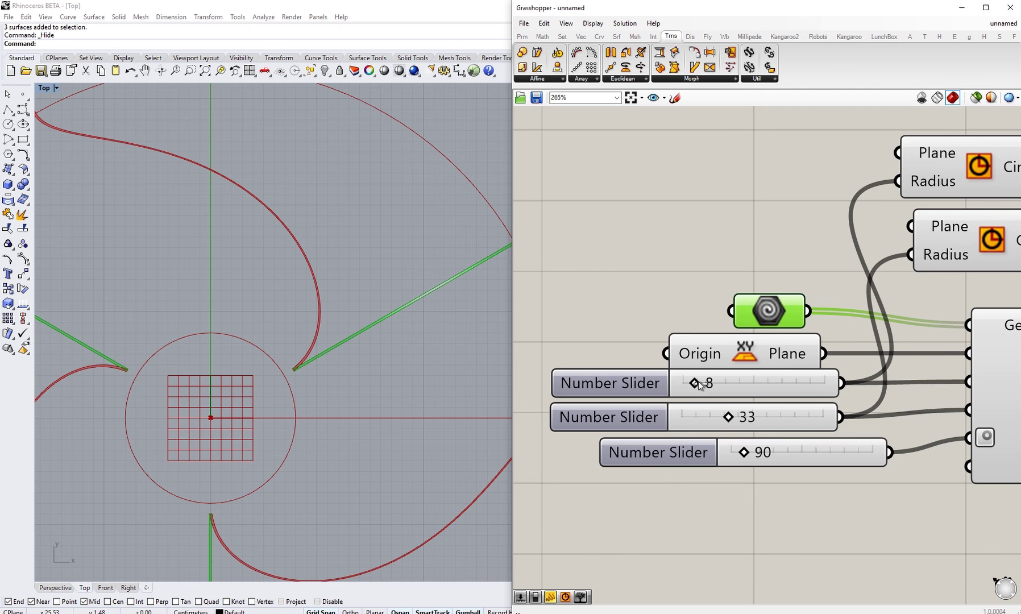
{"action": "left_click_drag", "start_coordinate": [694, 382], "coordinate": [699, 383]}
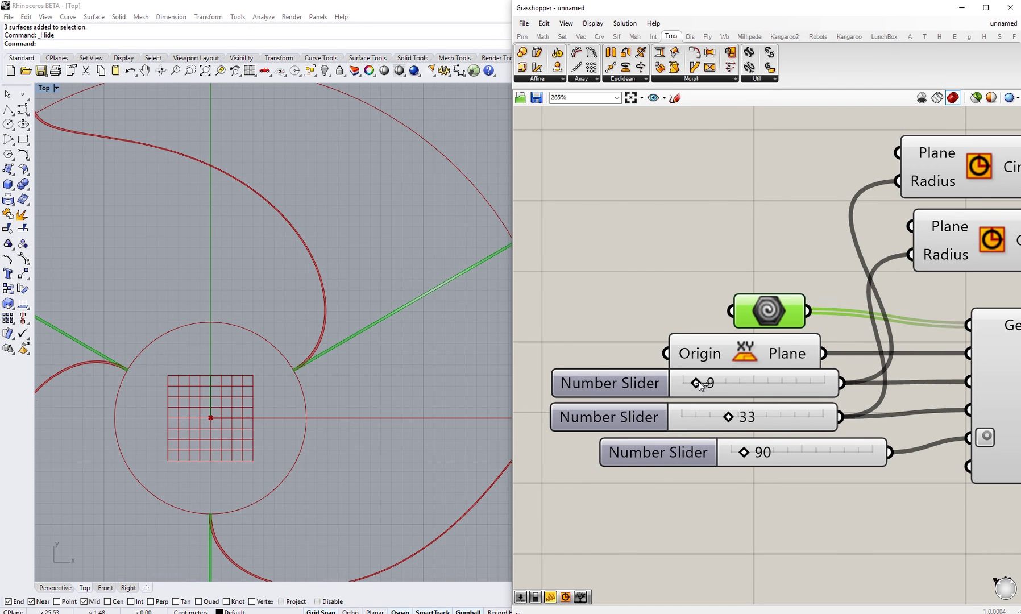
{"action": "scroll", "coordinate": [316, 420], "scroll_direction": "up", "scroll_amount": 10}
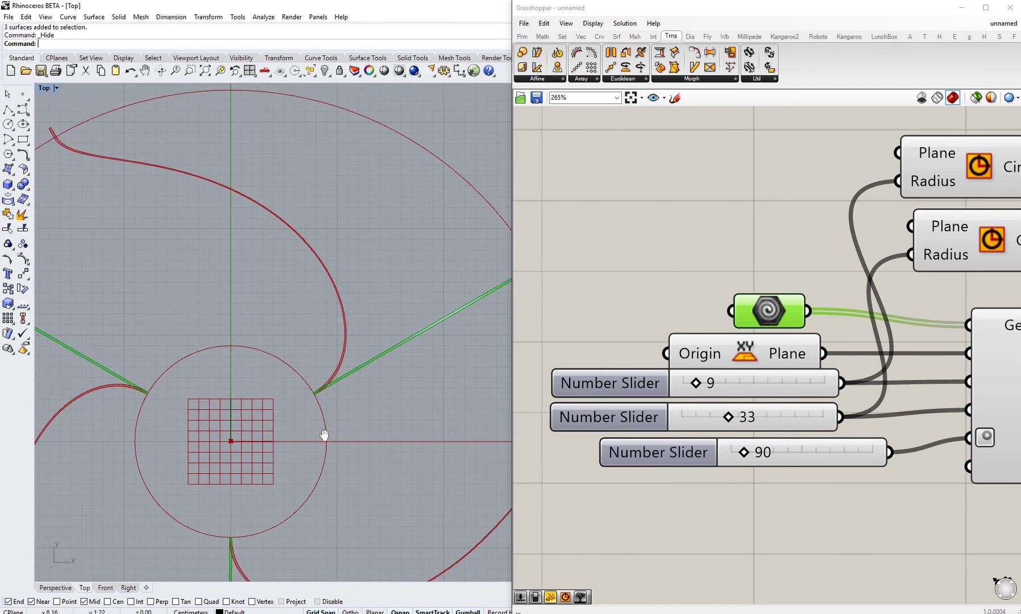
Set the outer radius slider to 34, checking the outer circle against the ends of the swirled surfaces.
{"action": "scroll", "coordinate": [294, 386], "scroll_direction": "down", "scroll_amount": 10}
{"action": "scroll", "coordinate": [161, 217], "scroll_direction": "up", "scroll_amount": 5}
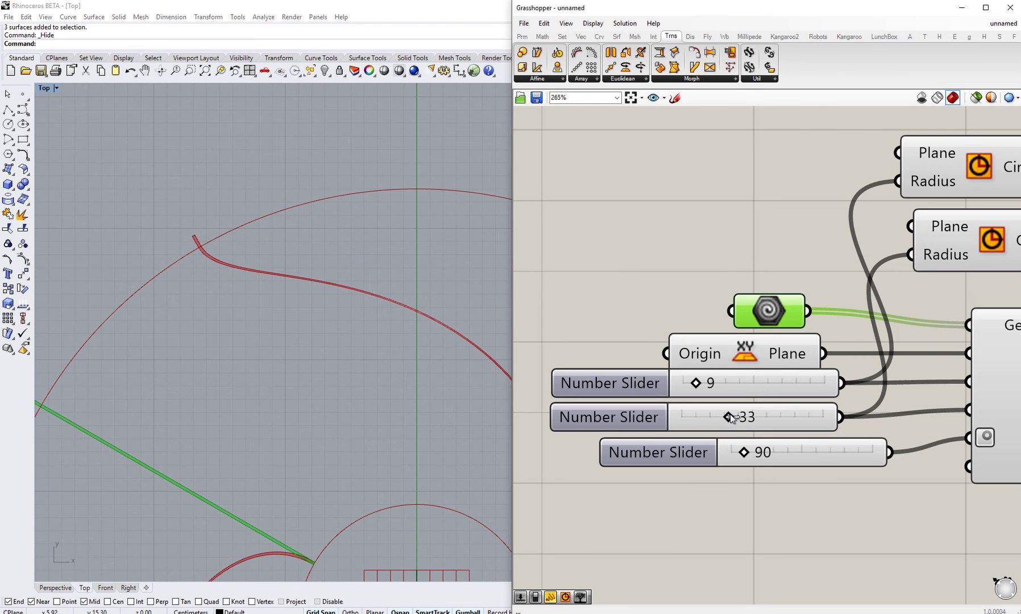
{"action": "left_click_drag", "start_coordinate": [731, 414], "coordinate": [730, 418]}
{"action": "scroll", "coordinate": [364, 449], "scroll_direction": "down", "scroll_amount": 5}
{"action": "scroll", "coordinate": [374, 447], "scroll_direction": "down", "scroll_amount": 5}
{"action": "right_click_drag", "start_coordinate": [321, 392], "coordinate": [295, 370]}
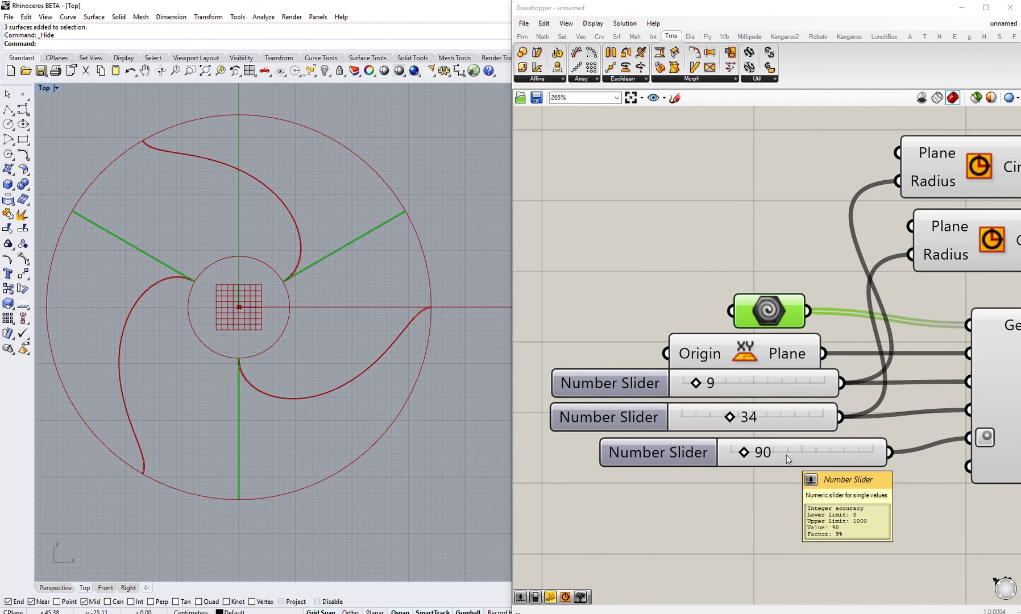
Move the angle slider slightly sideways beneath the two radius sliders.
{"action": "right_click_drag", "start_coordinate": [409, 385], "coordinate": [421, 427]}
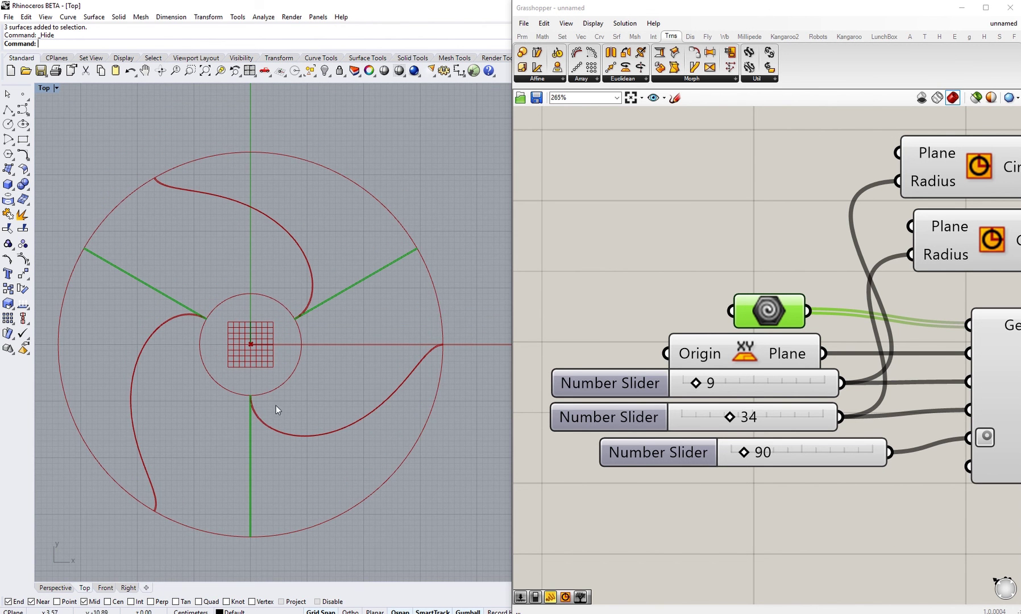
{"action": "right_click_drag", "start_coordinate": [423, 363], "coordinate": [395, 400]}
{"action": "right_click_drag", "start_coordinate": [243, 428], "coordinate": [203, 394]}
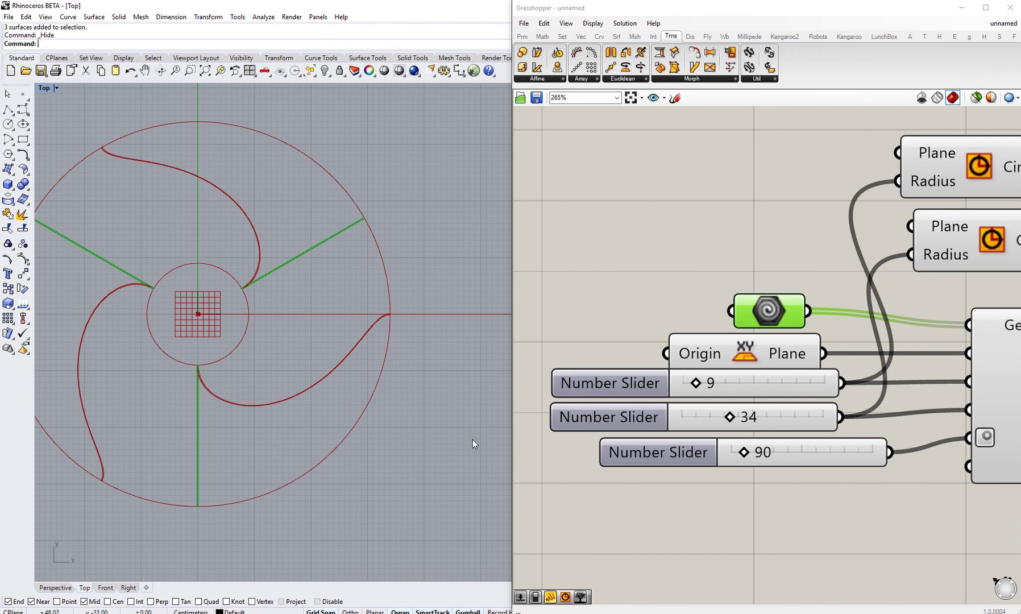
{"action": "right_click_drag", "start_coordinate": [620, 481], "coordinate": [664, 466]}
{"action": "left_click_drag", "start_coordinate": [674, 441], "coordinate": [647, 441]}
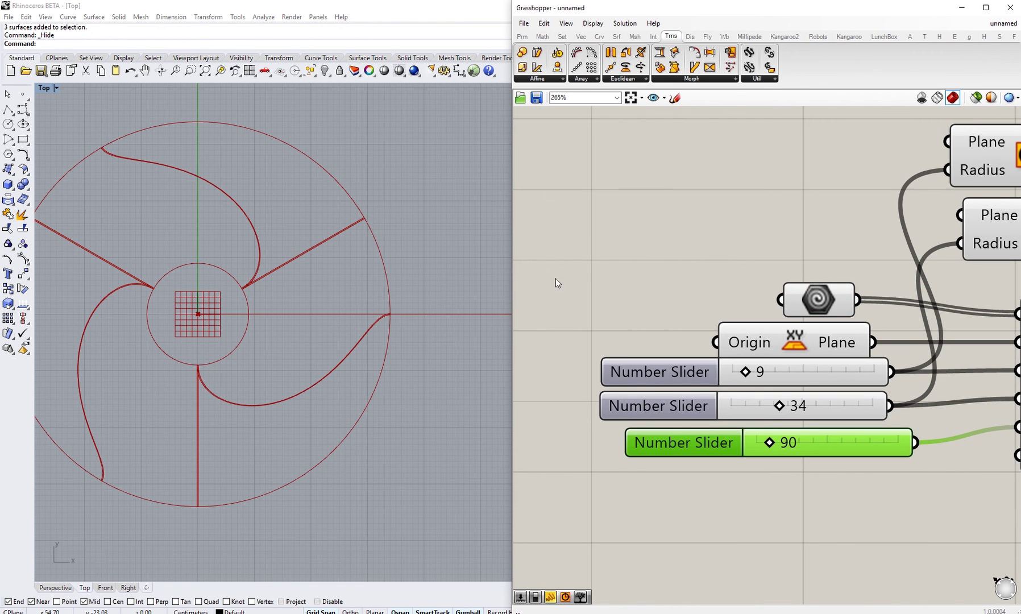
Examine how the swirled surfaces leave the straight originals at the inner circle and where they end on the outer circle.
{"action": "right_click_drag", "start_coordinate": [342, 367], "coordinate": [383, 358]}
{"action": "mouse_move", "coordinate": [297, 373]}
{"action": "right_mouse_down"}
{"action": "mouse_move", "coordinate": [313, 378]}
{"action": "mouse_move", "coordinate": [269, 362]}
{"action": "right_mouse_up"}
{"action": "scroll", "coordinate": [284, 378], "scroll_direction": "up", "scroll_amount": 6}
{"action": "right_click_drag", "start_coordinate": [293, 396], "coordinate": [245, 378]}
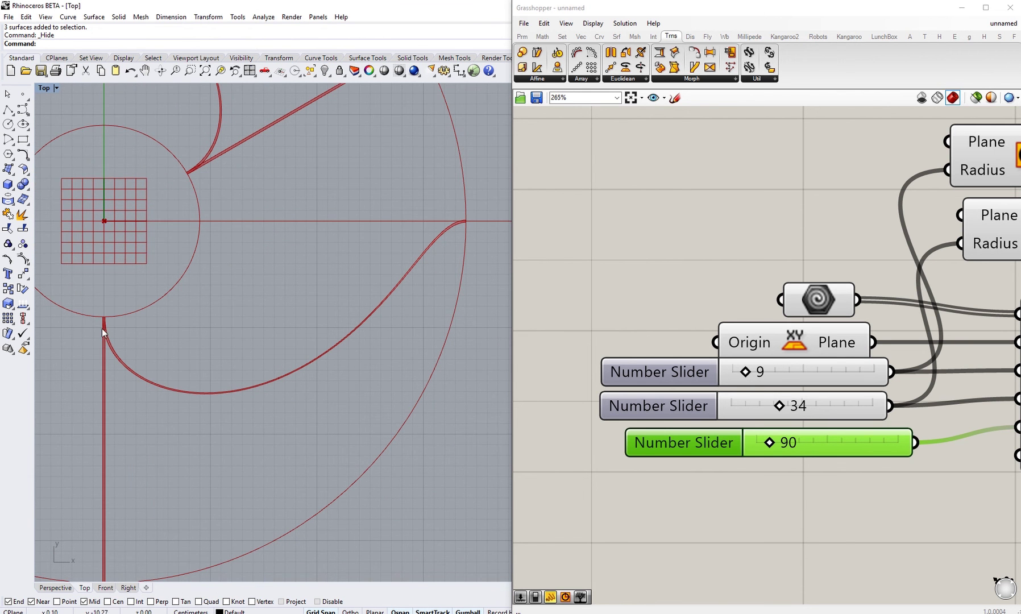
{"action": "scroll", "coordinate": [106, 324], "scroll_direction": "down", "scroll_amount": 2}
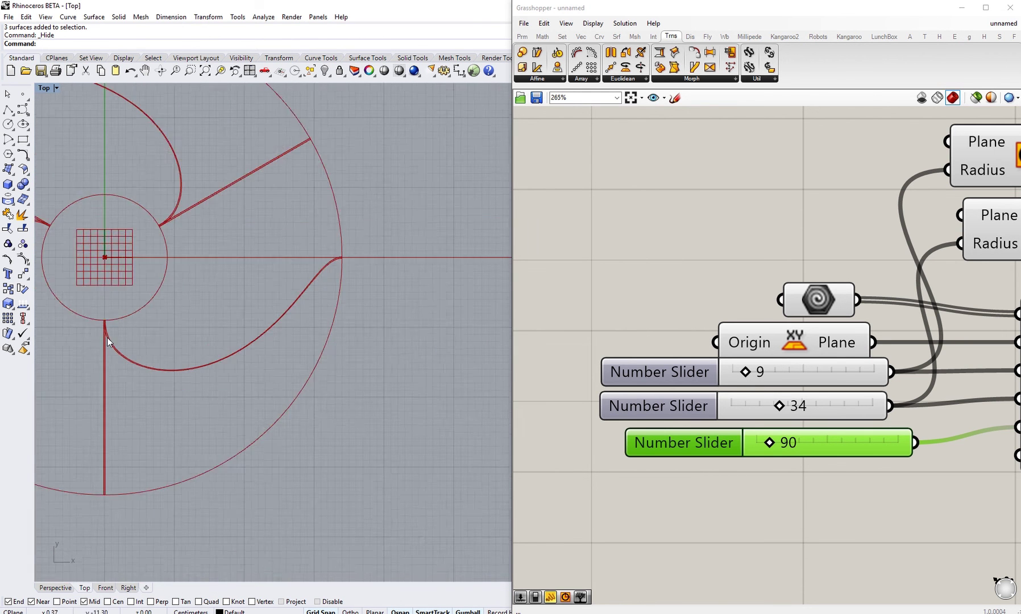
{"action": "scroll", "coordinate": [111, 364], "scroll_direction": "down", "scroll_amount": 1}
{"action": "right_click_drag", "start_coordinate": [107, 321], "coordinate": [107, 362]}
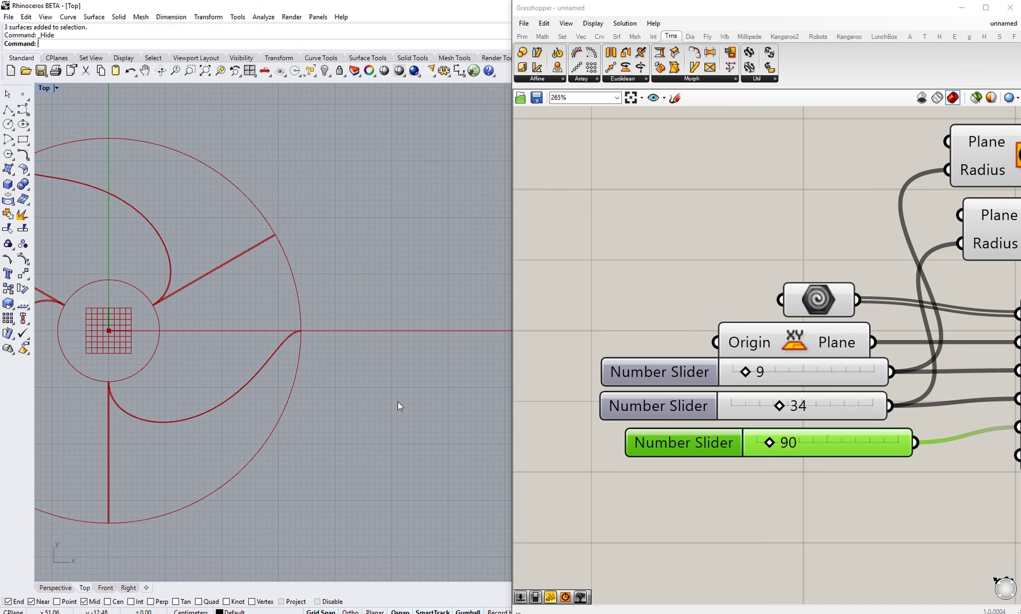
Set the Maelstrom angle slider to 180.
{"action": "right_click_drag", "start_coordinate": [659, 412], "coordinate": [751, 398]}
{"action": "right_click_drag", "start_coordinate": [240, 419], "coordinate": [362, 420]}
{"action": "right_click_drag", "start_coordinate": [840, 458], "coordinate": [790, 447]}
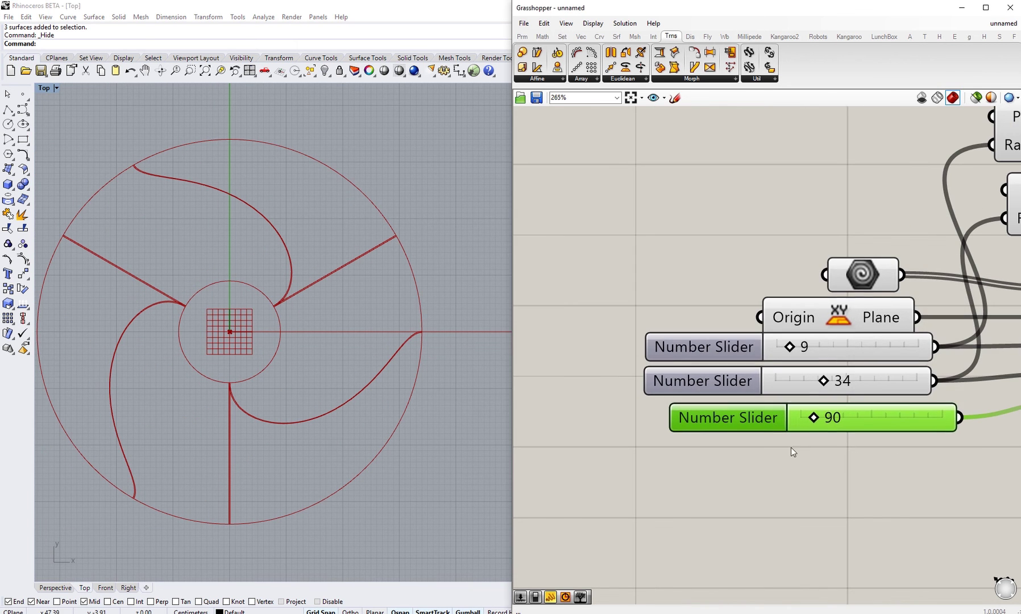
{"action": "double_click", "coordinate": [872, 415]}
{"action": "type", "text": "180"}
{"action": "key", "text": "Return"}
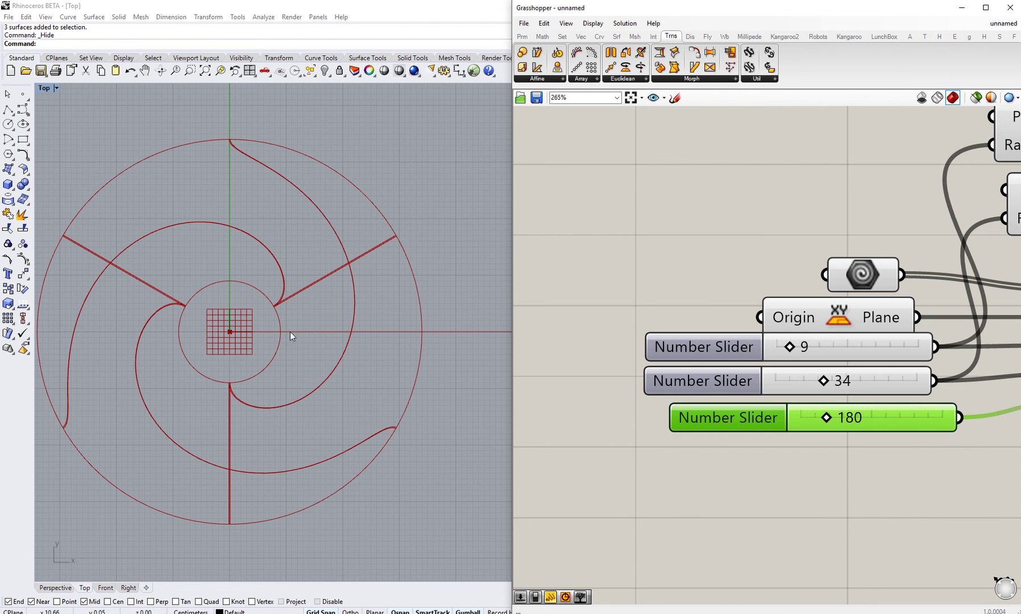
Set the inner radius slider to 18, after inspecting the swirl near the inner circle.
{"action": "scroll", "coordinate": [270, 323], "scroll_direction": "up", "scroll_amount": 2}
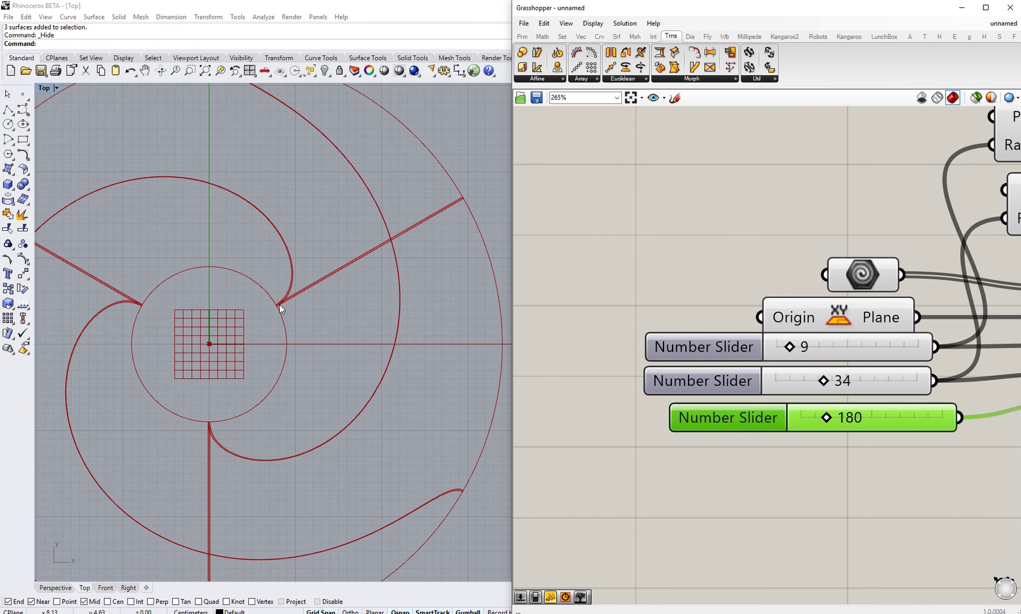
{"action": "right_click_drag", "start_coordinate": [364, 287], "coordinate": [282, 304]}
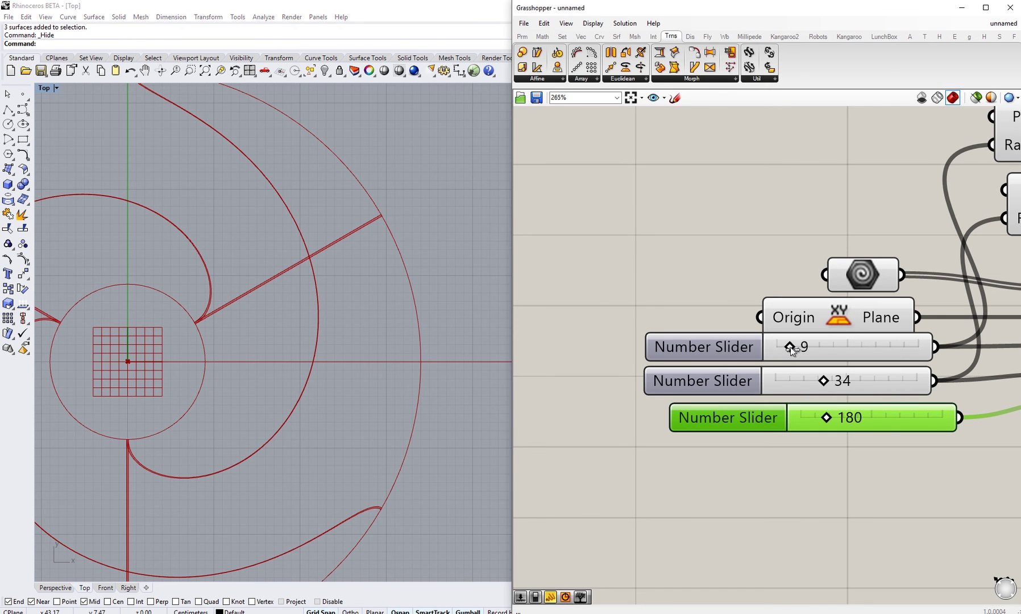
{"action": "left_click_drag", "start_coordinate": [790, 346], "coordinate": [802, 347]}
{"action": "right_click_drag", "start_coordinate": [262, 318], "coordinate": [385, 361]}
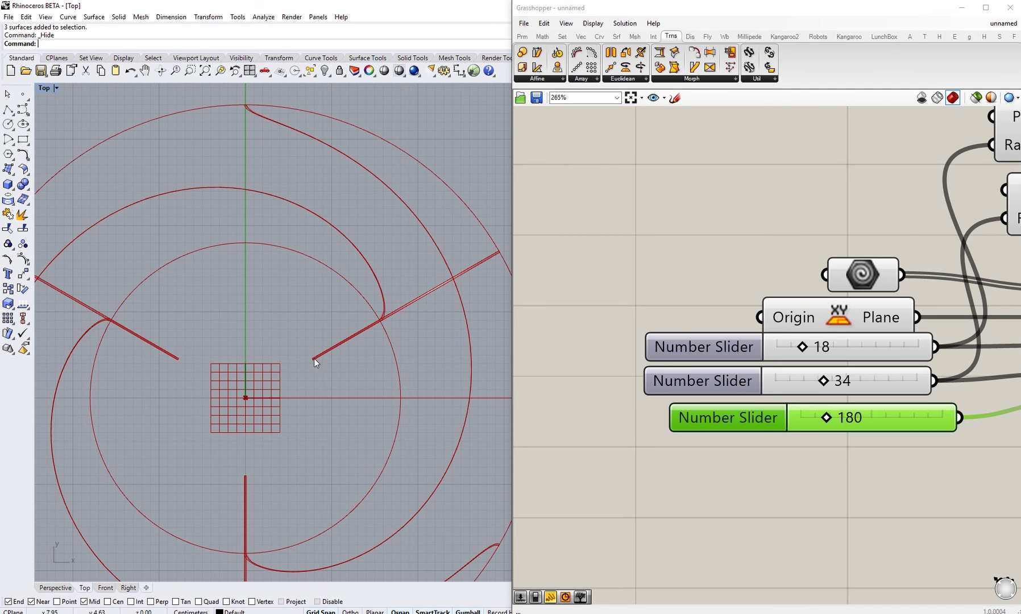
Turn off the preview of the Geometry parameter so that only the Maelstrom result is displayed.
{"action": "right_click_drag", "start_coordinate": [752, 255], "coordinate": [692, 254]}
{"action": "left_click", "coordinate": [802, 276]}
{"action": "middle_click", "coordinate": [811, 278]}
{"action": "left_click", "coordinate": [845, 243]}
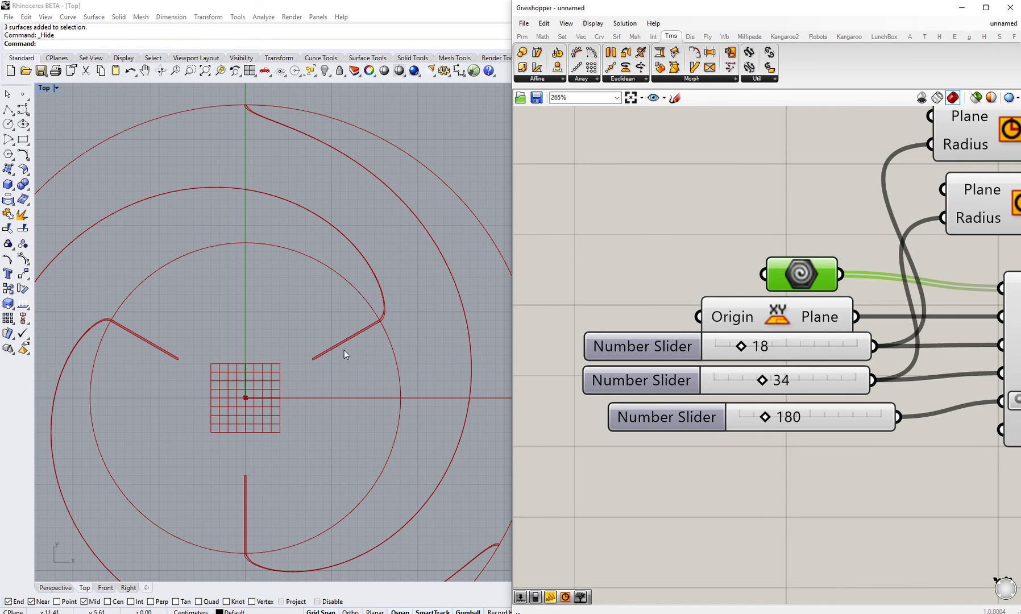
{"action": "right_click_drag", "start_coordinate": [287, 373], "coordinate": [321, 364]}
{"action": "scroll", "coordinate": [376, 329], "scroll_direction": "down", "scroll_amount": 4}
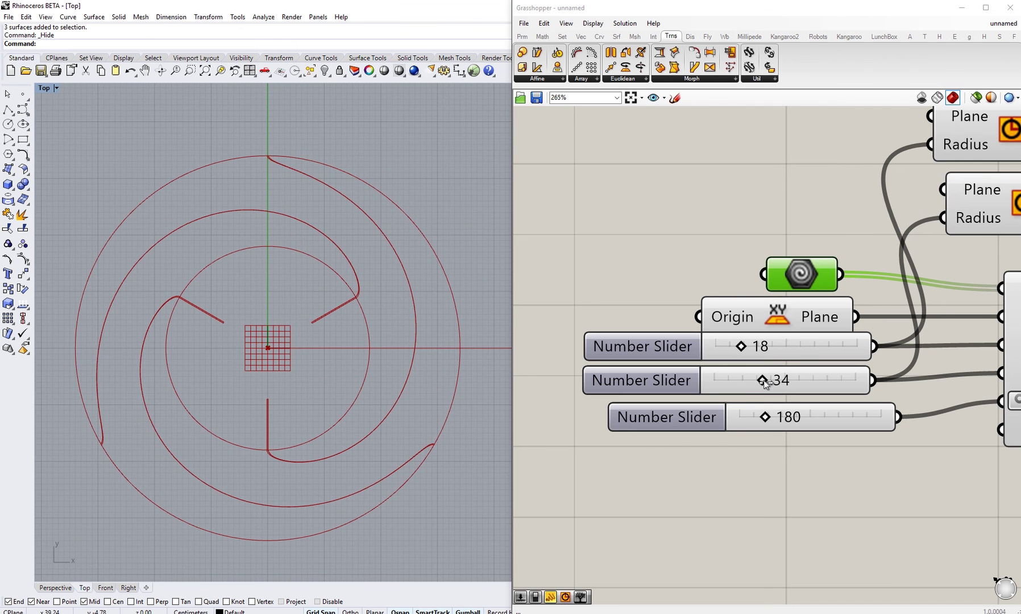
Try outer radius values of 28 and 42 on the outer radius slider, comparing the swirled surfaces against the circles.
{"action": "left_click_drag", "start_coordinate": [763, 380], "coordinate": [754, 382]}
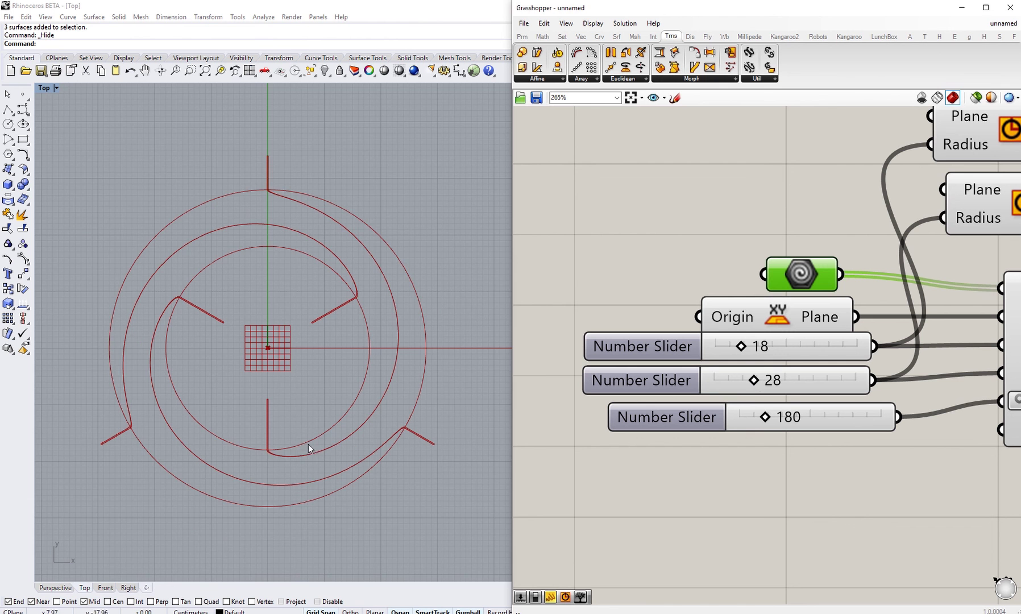
{"action": "right_click_drag", "start_coordinate": [269, 378], "coordinate": [263, 399]}
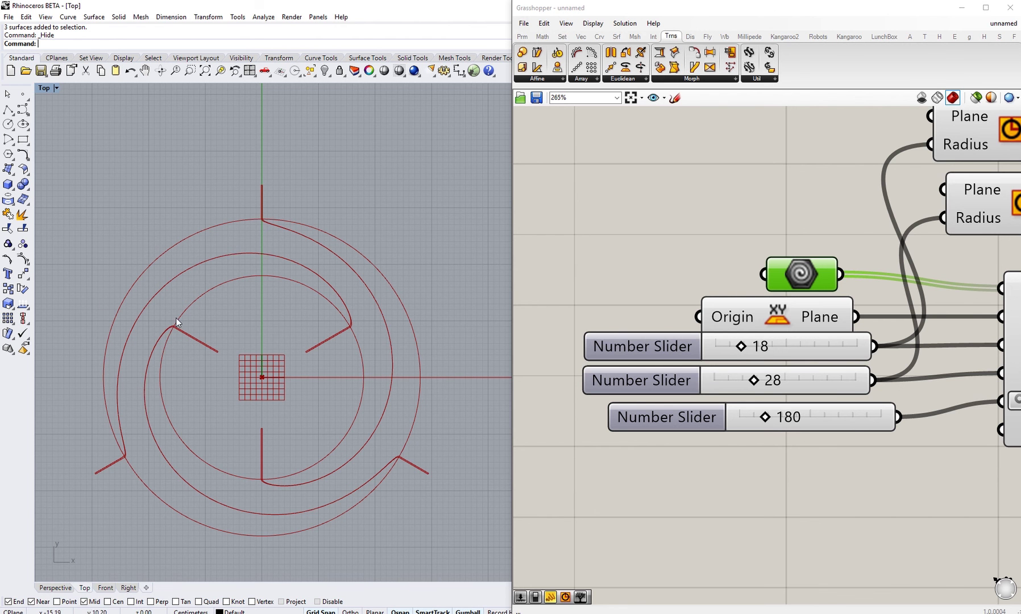
{"action": "right_click_drag", "start_coordinate": [258, 360], "coordinate": [266, 373]}
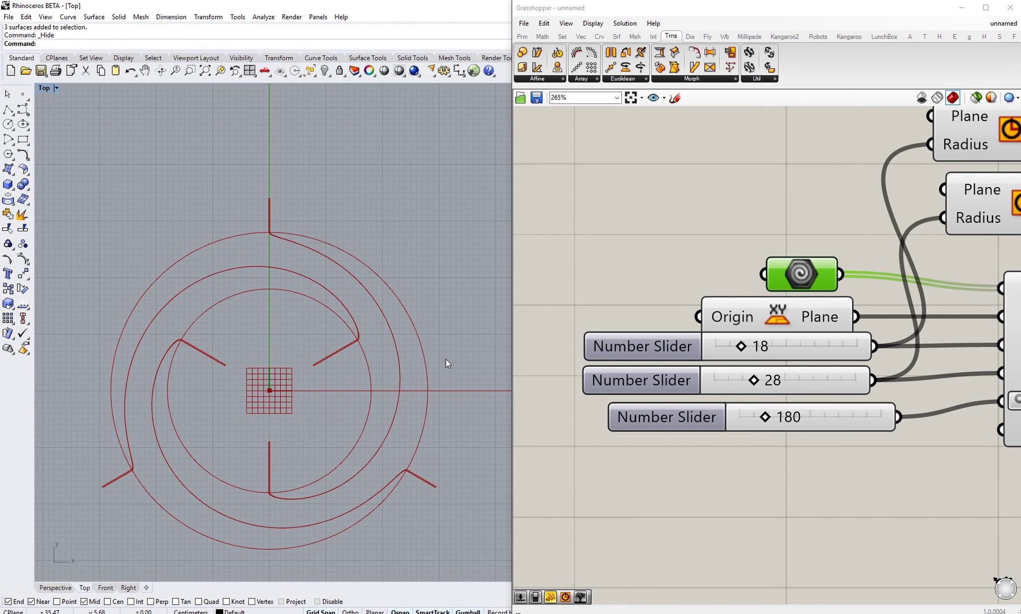
{"action": "left_click_drag", "start_coordinate": [754, 380], "coordinate": [775, 382]}
{"action": "right_click_drag", "start_coordinate": [324, 495], "coordinate": [269, 445]}
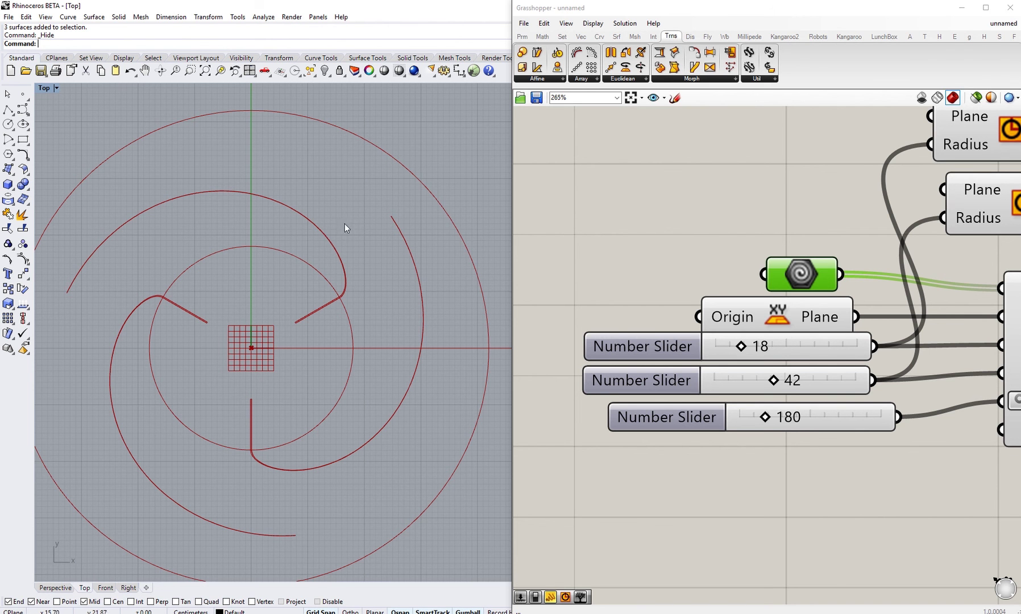
Turn the preview of the Geometry parameter back on.
{"action": "middle_click", "coordinate": [818, 286]}
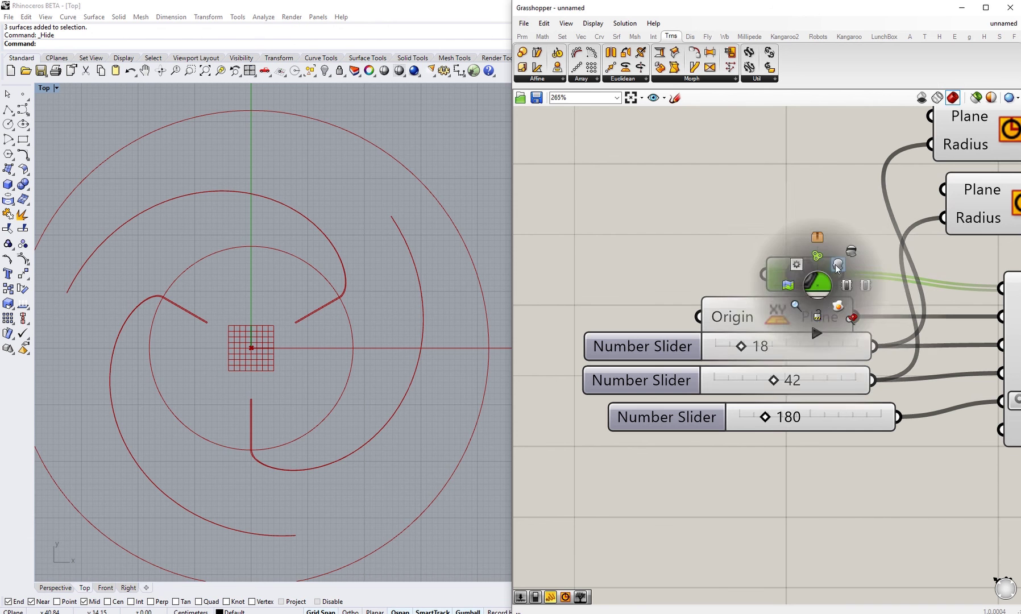
{"action": "left_click", "coordinate": [831, 266]}
{"action": "right_click_drag", "start_coordinate": [452, 258], "coordinate": [362, 283]}
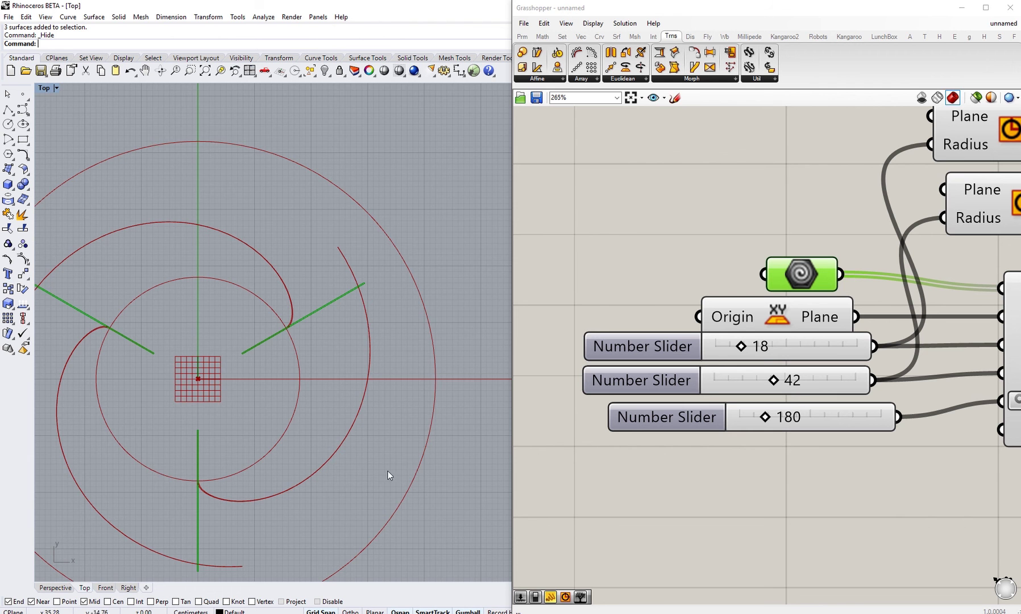
Examine the straight and swirled surfaces together, from the inner circle out to the outer circle.
{"action": "scroll", "coordinate": [370, 289], "scroll_direction": "up", "scroll_amount": 3}
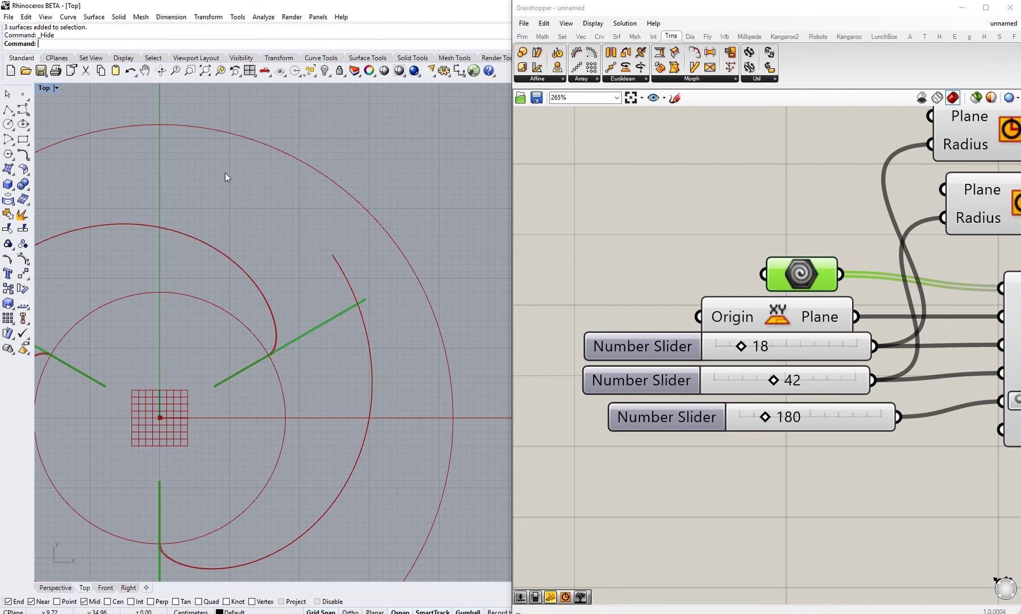
{"action": "scroll", "coordinate": [358, 288], "scroll_direction": "up", "scroll_amount": 3}
{"action": "right_click_drag", "start_coordinate": [367, 376], "coordinate": [391, 244]}
{"action": "scroll", "coordinate": [335, 392], "scroll_direction": "down", "scroll_amount": 4}
{"action": "right_click_drag", "start_coordinate": [303, 434], "coordinate": [339, 364]}
{"action": "right_click_drag", "start_coordinate": [306, 455], "coordinate": [263, 459]}
{"action": "right_click_drag", "start_coordinate": [327, 404], "coordinate": [309, 475]}
{"action": "scroll", "coordinate": [341, 435], "scroll_direction": "down", "scroll_amount": 2}
Unhide the three original surfaces in Rhino with the Show command.
{"action": "type", "text": "Show"}
{"action": "key", "text": "Return"}
{"action": "scroll", "coordinate": [291, 466], "scroll_direction": "up", "scroll_amount": 5}
{"action": "scroll", "coordinate": [297, 471], "scroll_direction": "down", "scroll_amount": 3}
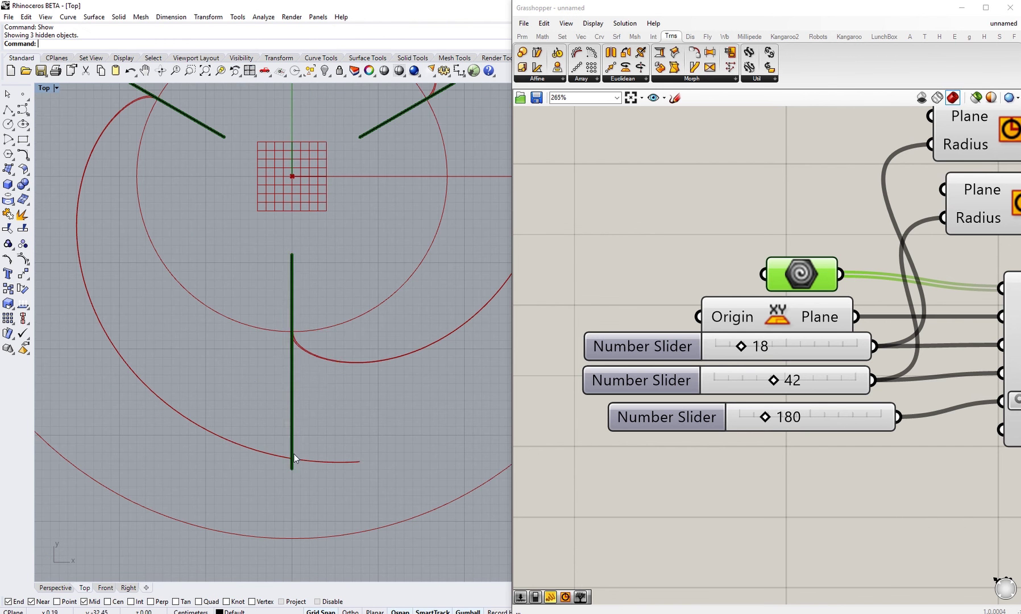
Select the vertical surface below the origin and turn on its control points.
{"action": "left_click", "coordinate": [291, 434]}
{"action": "scroll", "coordinate": [284, 470], "scroll_direction": "up", "scroll_amount": 4}
{"action": "left_click", "coordinate": [302, 468]}
{"action": "left_click_drag", "start_coordinate": [342, 342], "coordinate": [202, 403]}
{"action": "key", "text": "F10"}
{"action": "scroll", "coordinate": [256, 506], "scroll_direction": "down", "scroll_amount": 3}
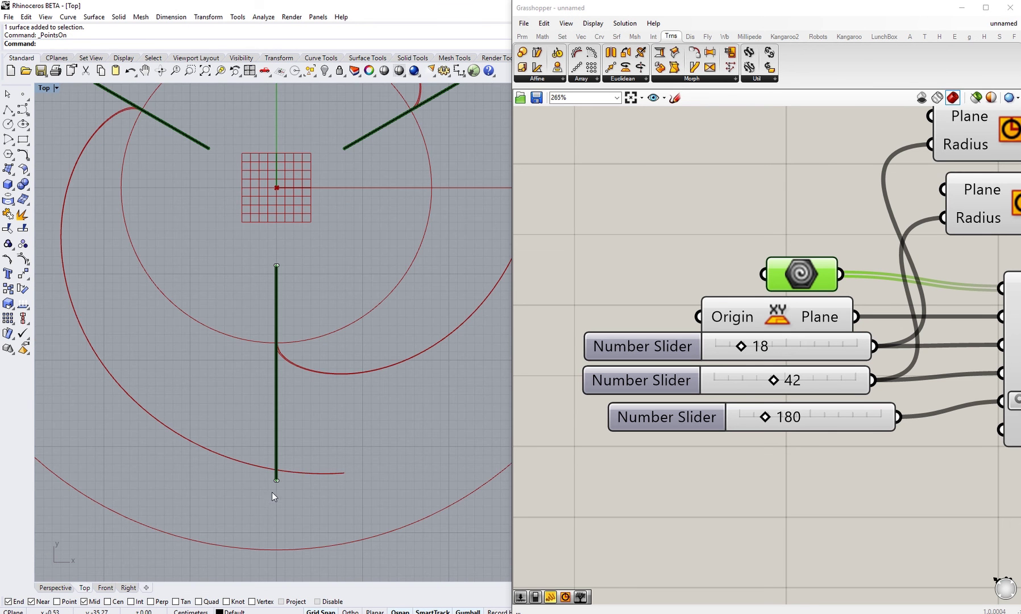
Select the two control points at the surface's outer end and stretch them outward to the outer radius circle.
{"action": "mouse_move", "coordinate": [267, 497]}
{"action": "left_mouse_down"}
{"action": "mouse_move", "coordinate": [313, 465]}
{"action": "mouse_move", "coordinate": [275, 460]}
{"action": "mouse_move", "coordinate": [275, 510]}
{"action": "left_mouse_up"}
{"action": "right_click_drag", "start_coordinate": [325, 414], "coordinate": [213, 465]}
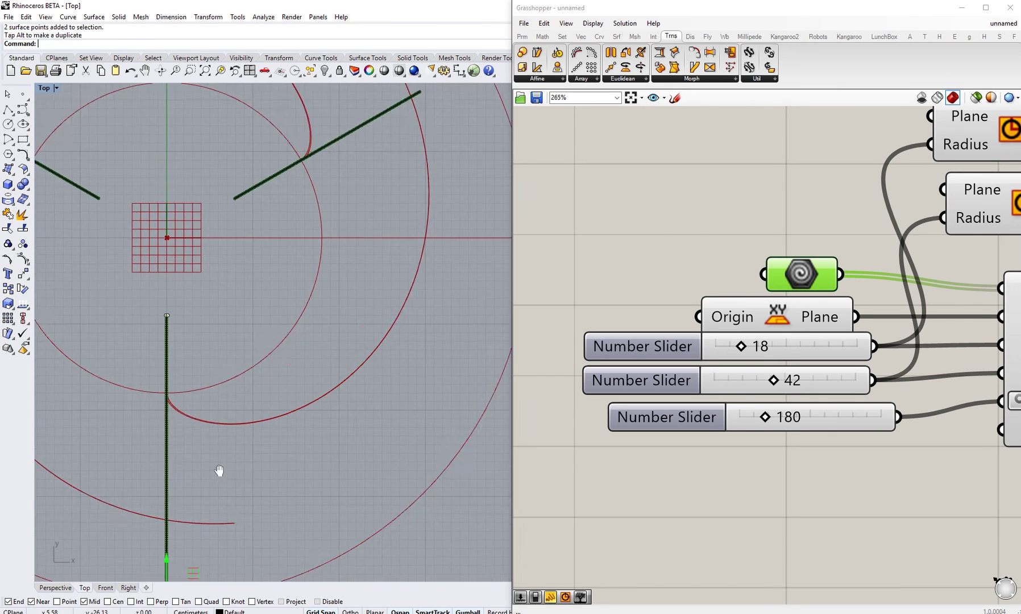
{"action": "scroll", "coordinate": [213, 465], "scroll_direction": "down", "scroll_amount": 6}
{"action": "right_click_drag", "start_coordinate": [275, 290], "coordinate": [285, 344]}
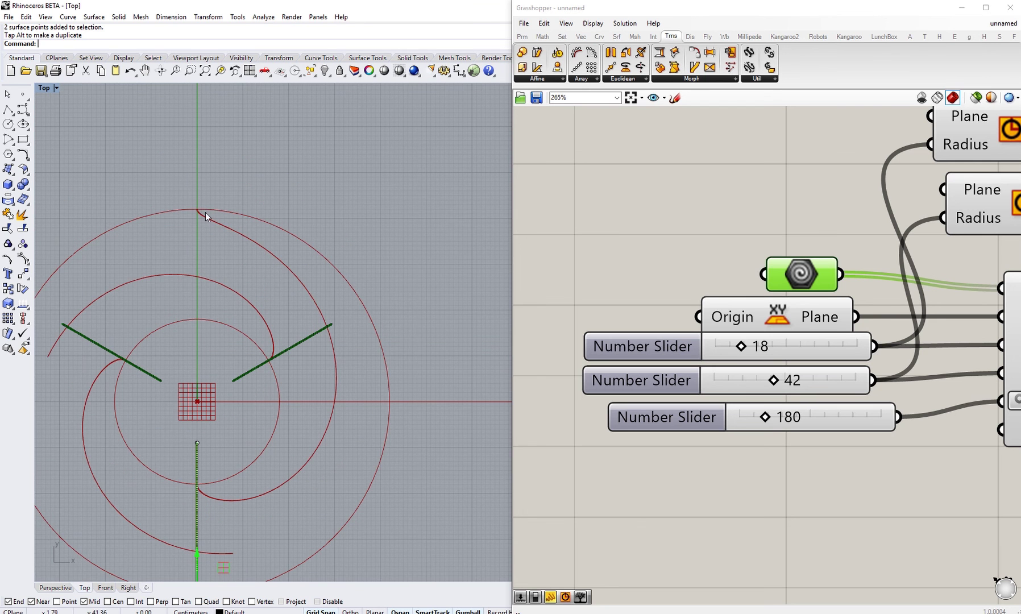
{"action": "right_click_drag", "start_coordinate": [213, 491], "coordinate": [269, 430]}
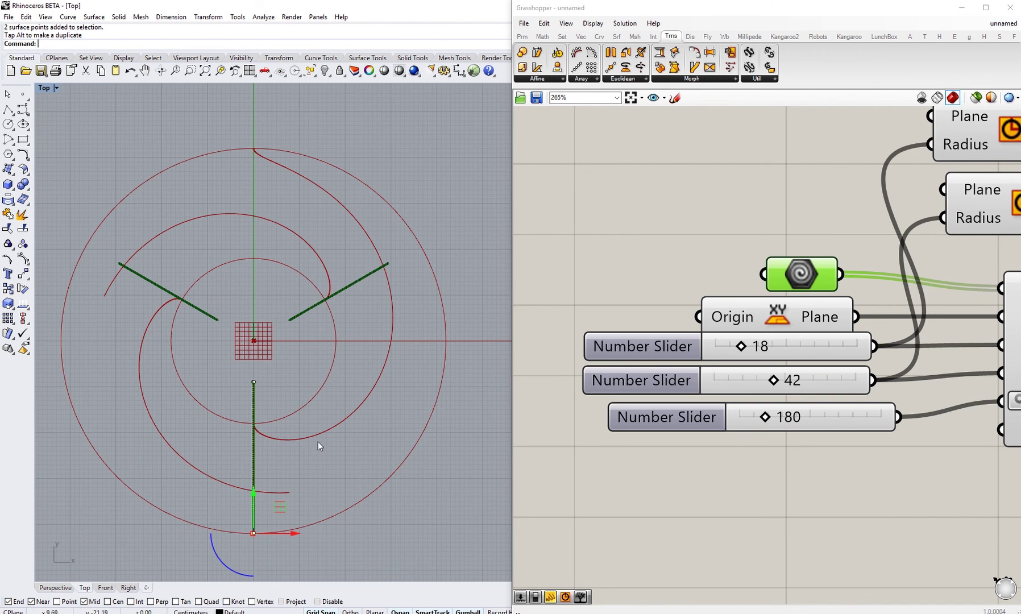
{"action": "right_click_drag", "start_coordinate": [343, 300], "coordinate": [363, 325]}
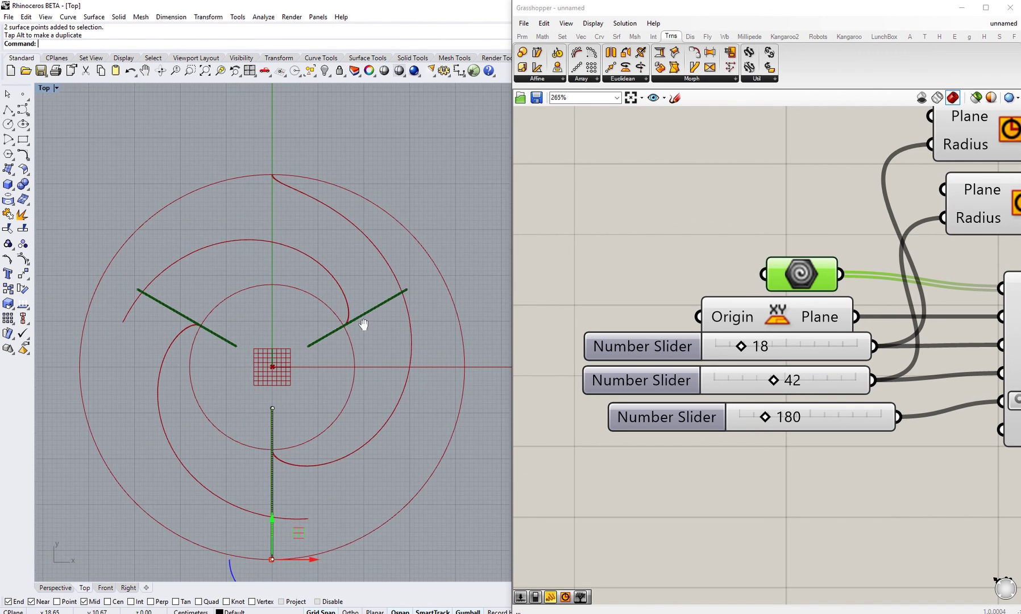
Move the surface's outer control points back inward, slightly inside the outer radius circle.
{"action": "right_click_drag", "start_coordinate": [291, 517], "coordinate": [284, 467]}
{"action": "left_click_drag", "start_coordinate": [265, 471], "coordinate": [265, 453]}
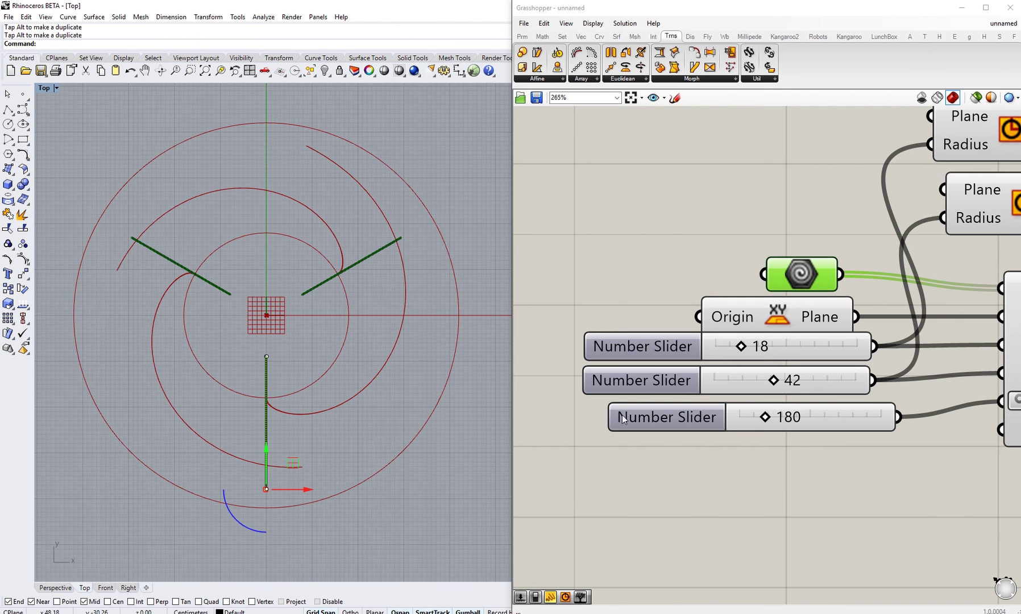
{"action": "right_click_drag", "start_coordinate": [418, 407], "coordinate": [402, 414]}
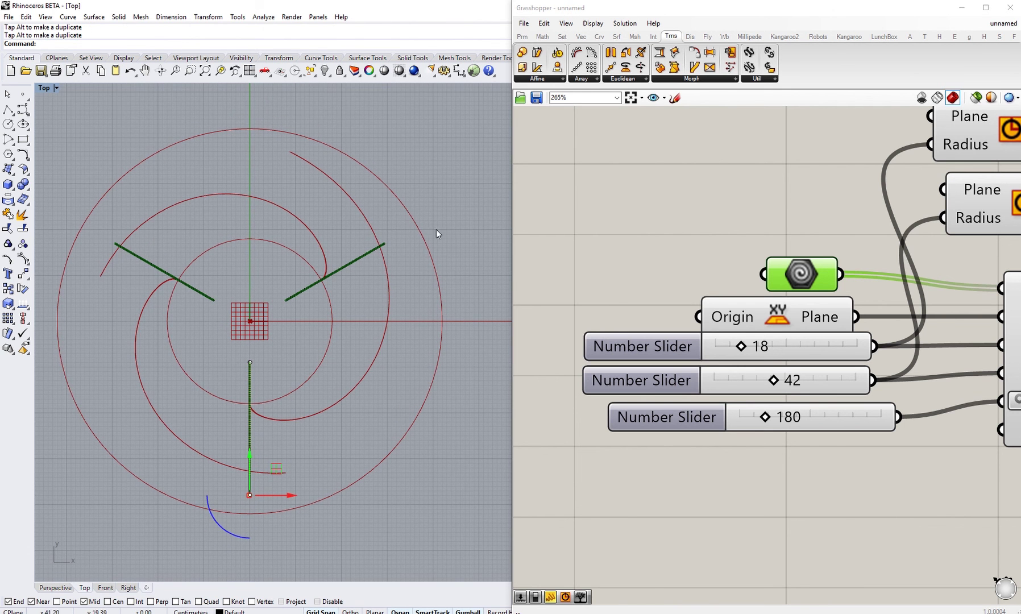
Set the outer radius slider to 37 and check the ends of the swirled surfaces against the outer circle.
{"action": "left_click", "coordinate": [775, 381]}
{"action": "left_click_drag", "start_coordinate": [775, 383], "coordinate": [769, 385]}
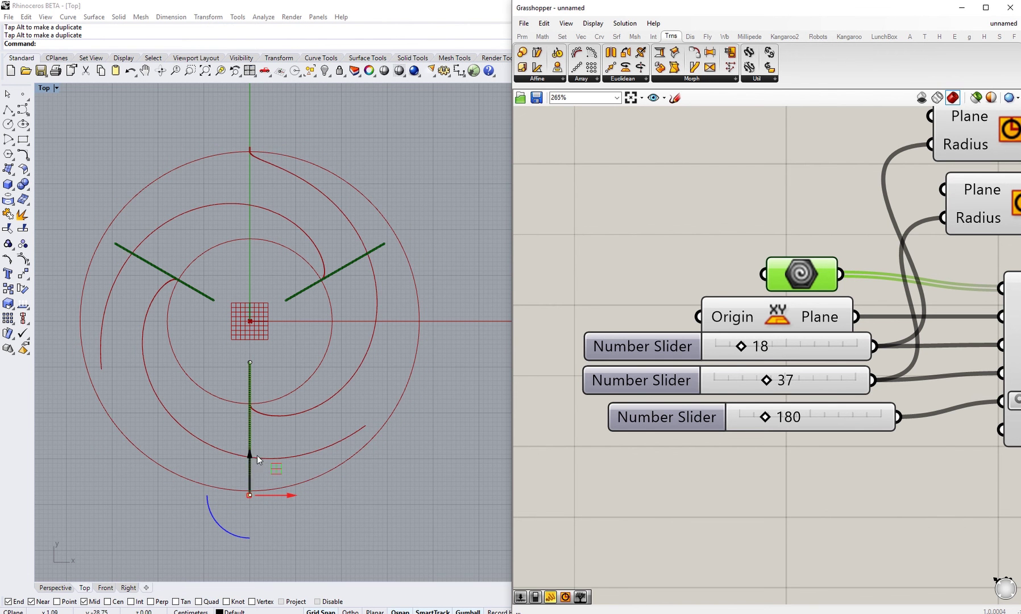
{"action": "scroll", "coordinate": [271, 478], "scroll_direction": "up", "scroll_amount": 3}
{"action": "scroll", "coordinate": [262, 483], "scroll_direction": "up", "scroll_amount": 1}
{"action": "scroll", "coordinate": [275, 467], "scroll_direction": "up", "scroll_amount": 1}
{"action": "scroll", "coordinate": [272, 248], "scroll_direction": "up", "scroll_amount": 1}
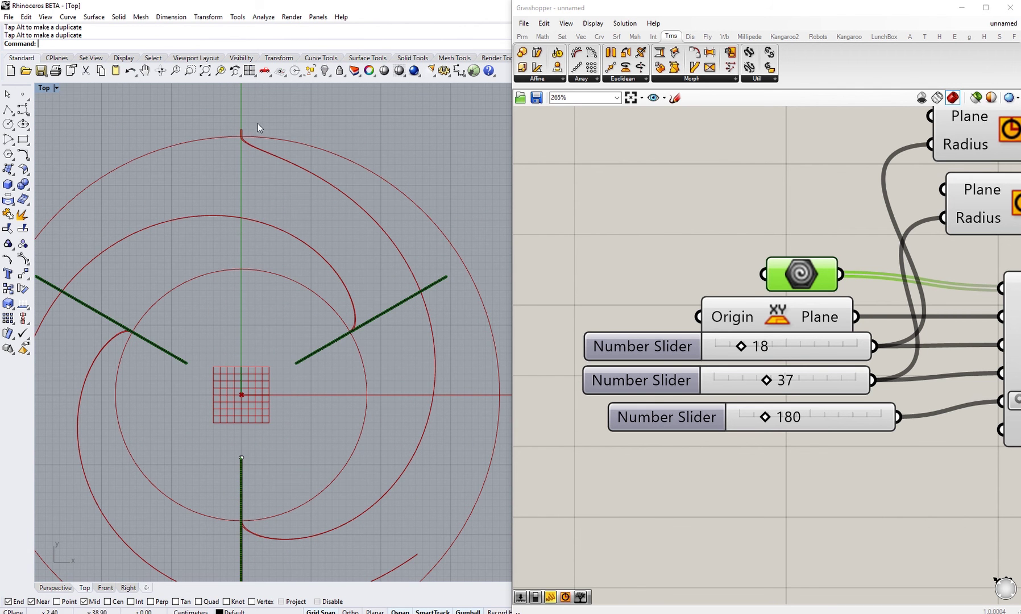
Move the 180 angle slider on the canvas to sit directly beneath the outer radius slider.
{"action": "scroll", "coordinate": [358, 319], "scroll_direction": "down", "scroll_amount": 1}
{"action": "scroll", "coordinate": [360, 379], "scroll_direction": "down", "scroll_amount": 1}
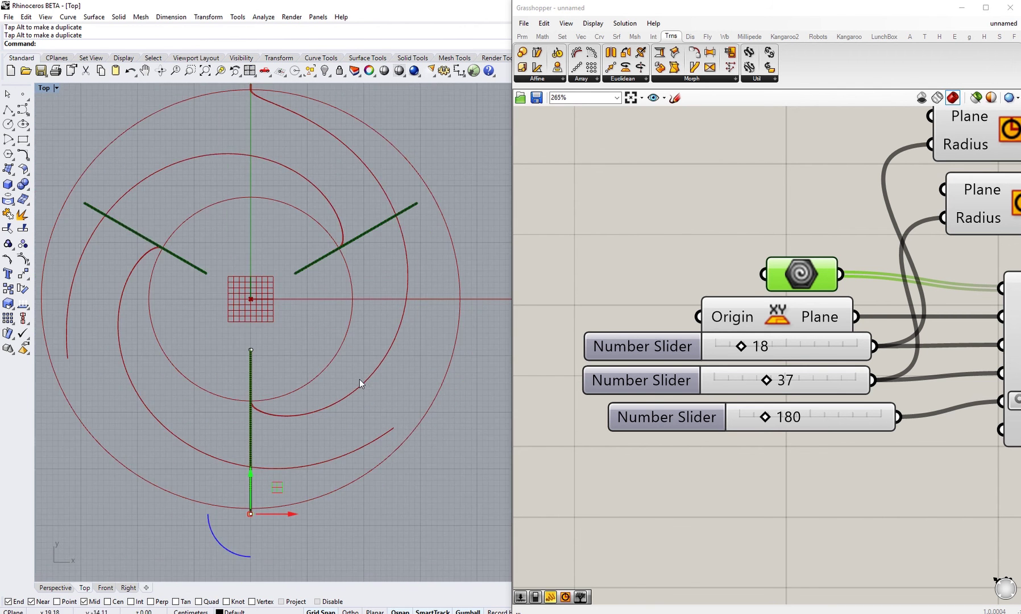
{"action": "right_click_drag", "start_coordinate": [779, 477], "coordinate": [736, 452]}
{"action": "left_click", "coordinate": [722, 449]}
{"action": "left_click_drag", "start_coordinate": [651, 404], "coordinate": [628, 388]}
Undo the last move of the vertical surface's outer control points and deselect the angle slider.
{"action": "right_click_drag", "start_coordinate": [297, 420], "coordinate": [317, 434]}
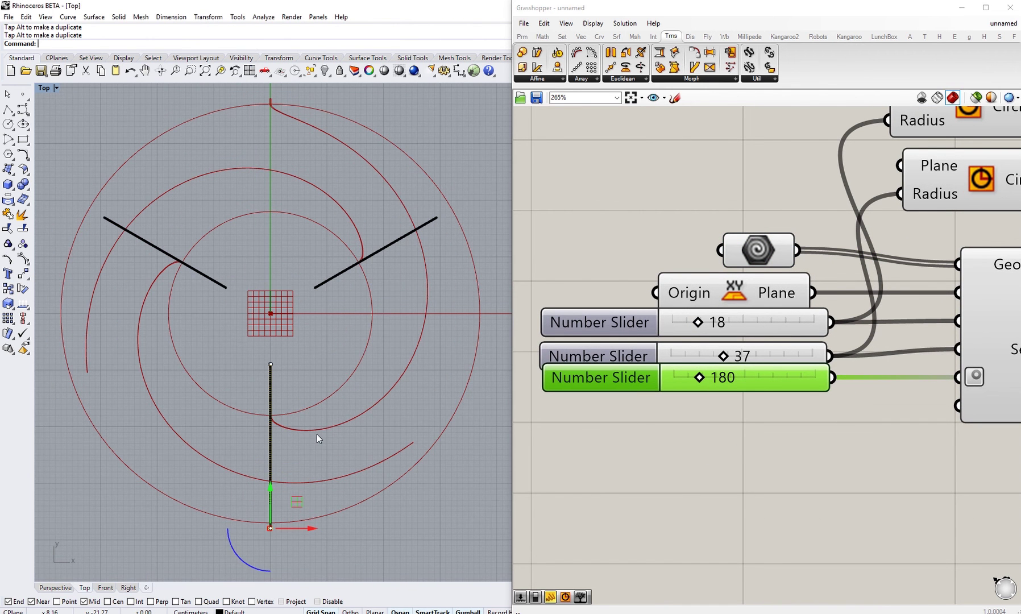
{"action": "key", "text": "ctrl+z"}
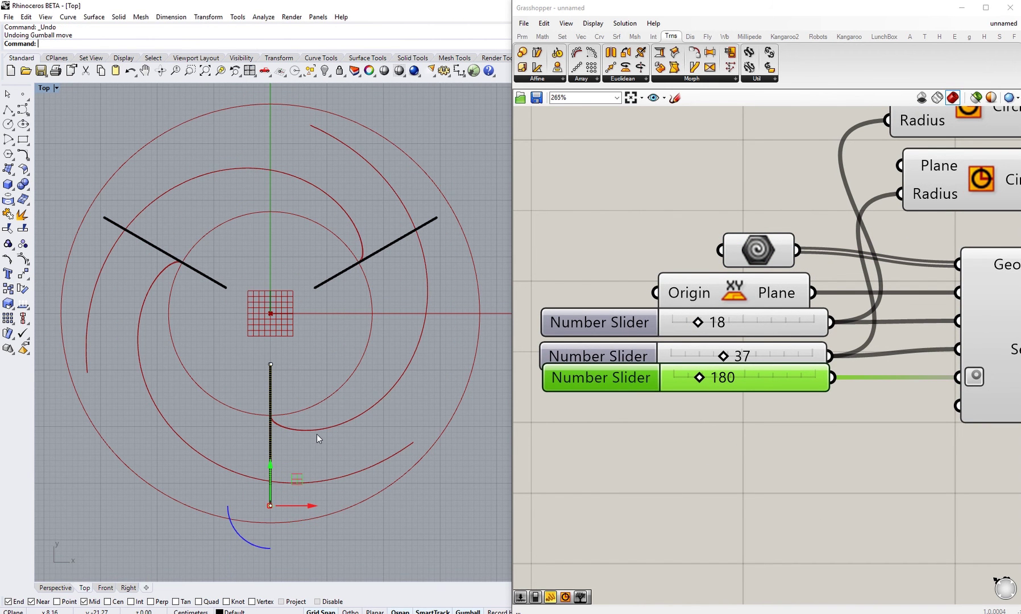
{"action": "right_click_drag", "start_coordinate": [357, 453], "coordinate": [332, 422]}
{"action": "left_click", "coordinate": [684, 467]}
Add a Boolean Toggle below the sliders and connect it to the Maelstrom component's Rigid input.
{"action": "right_click_drag", "start_coordinate": [784, 458], "coordinate": [640, 423]}
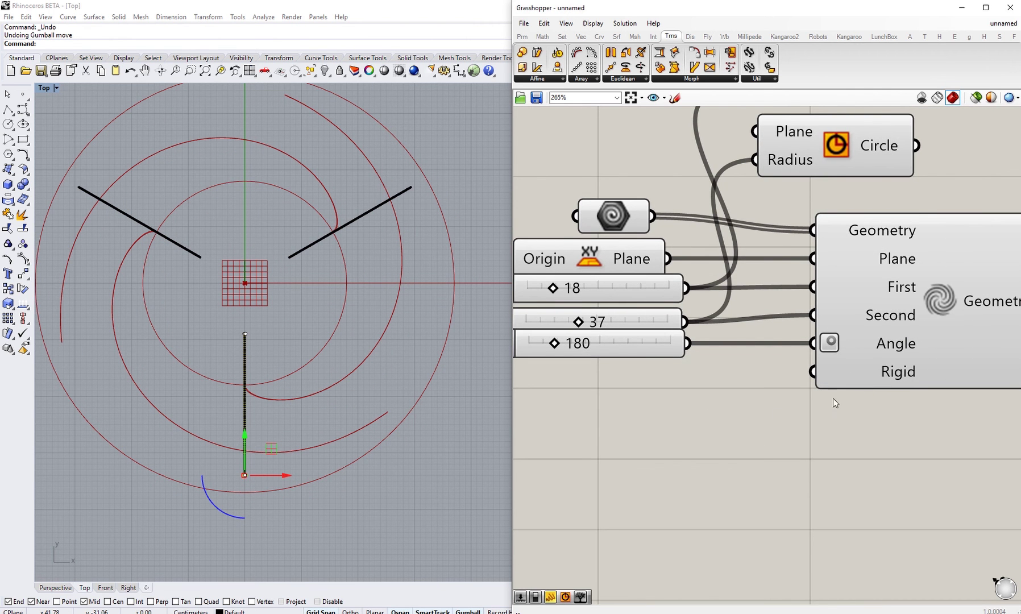
{"action": "right_click_drag", "start_coordinate": [778, 412], "coordinate": [847, 429]}
{"action": "double_click", "coordinate": [716, 489]}
{"action": "type", "text": "toggle"}
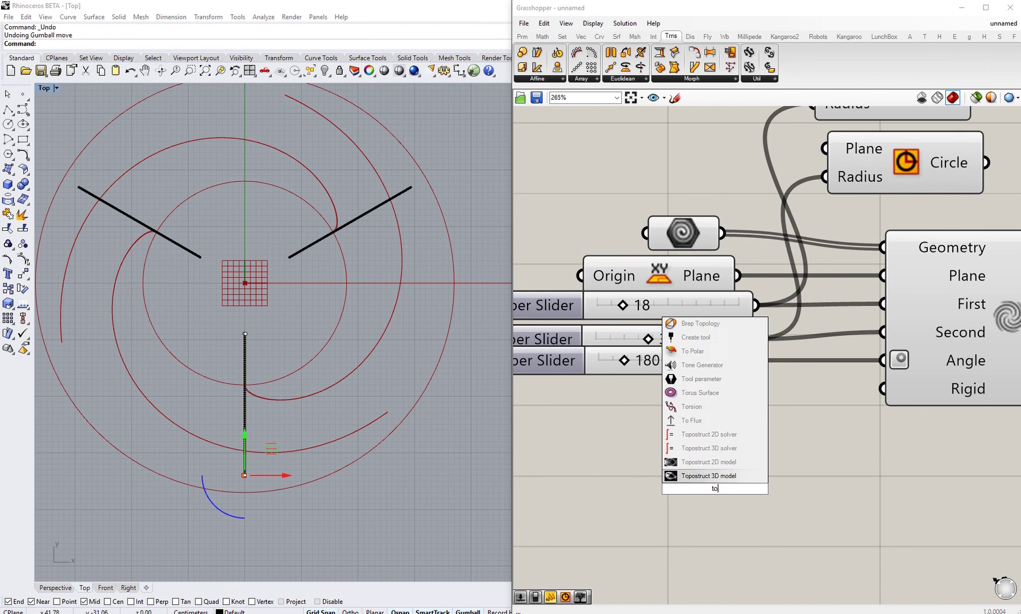
{"action": "key", "text": "Return"}
{"action": "right_click_drag", "start_coordinate": [767, 461], "coordinate": [686, 461]}
{"action": "left_click_drag", "start_coordinate": [741, 488], "coordinate": [785, 398]}
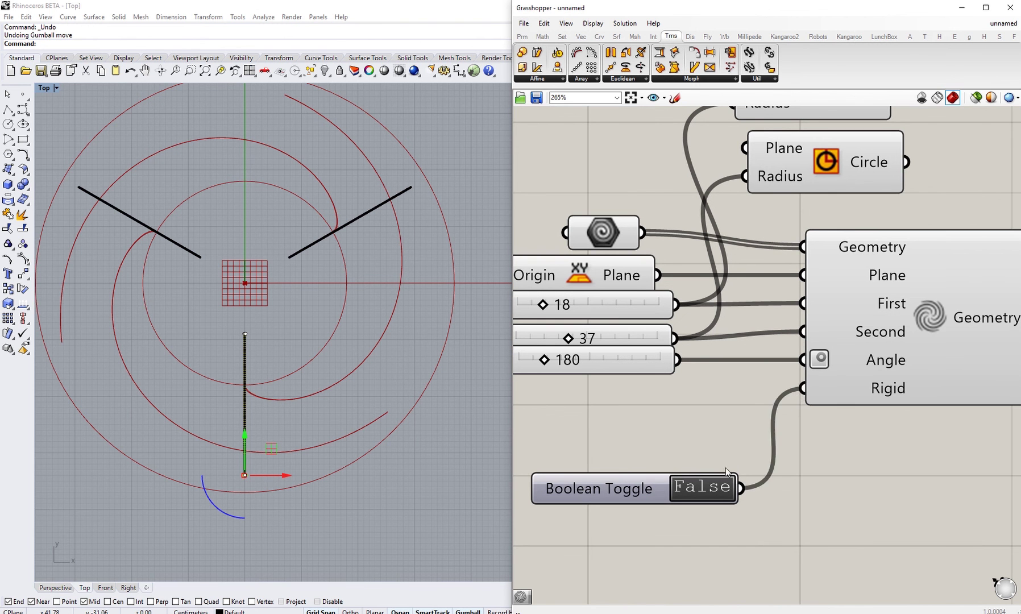
Position the Boolean Toggle just beneath the angle slider and set it to True.
{"action": "right_click_drag", "start_coordinate": [724, 469], "coordinate": [764, 485]}
{"action": "left_click_drag", "start_coordinate": [673, 506], "coordinate": [638, 428]}
{"action": "left_click", "coordinate": [696, 446]}
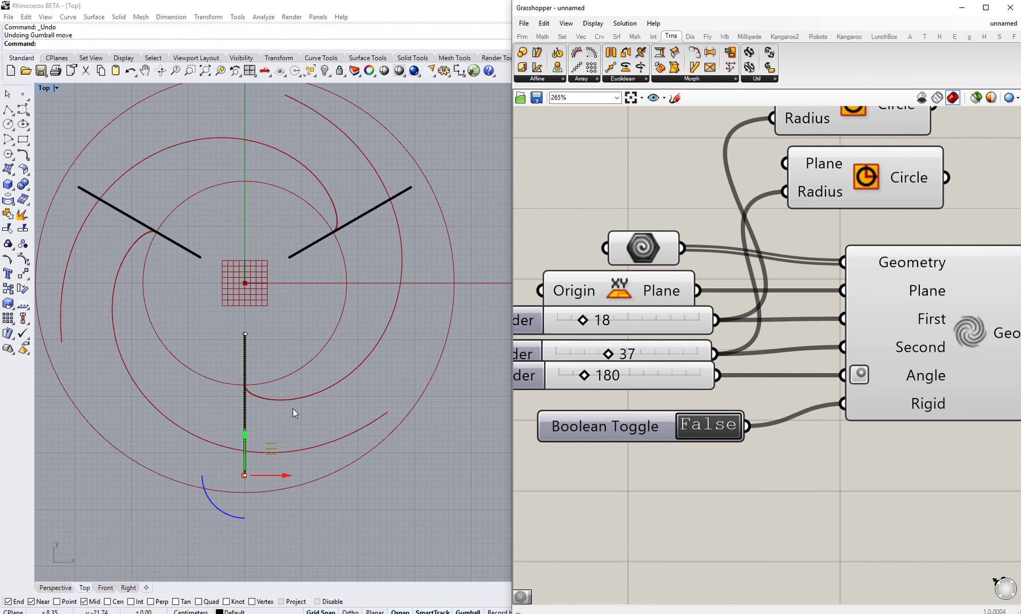
{"action": "right_click_drag", "start_coordinate": [246, 290], "coordinate": [293, 344]}
{"action": "left_click", "coordinate": [701, 449]}
{"action": "left_click", "coordinate": [708, 431]}
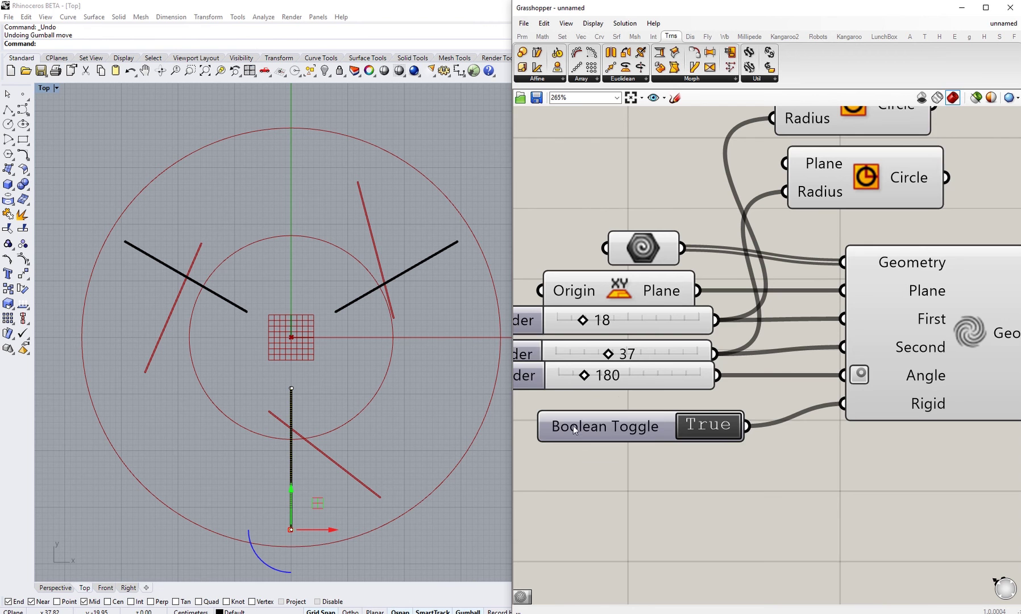
{"action": "right_click_drag", "start_coordinate": [607, 380], "coordinate": [636, 401]}
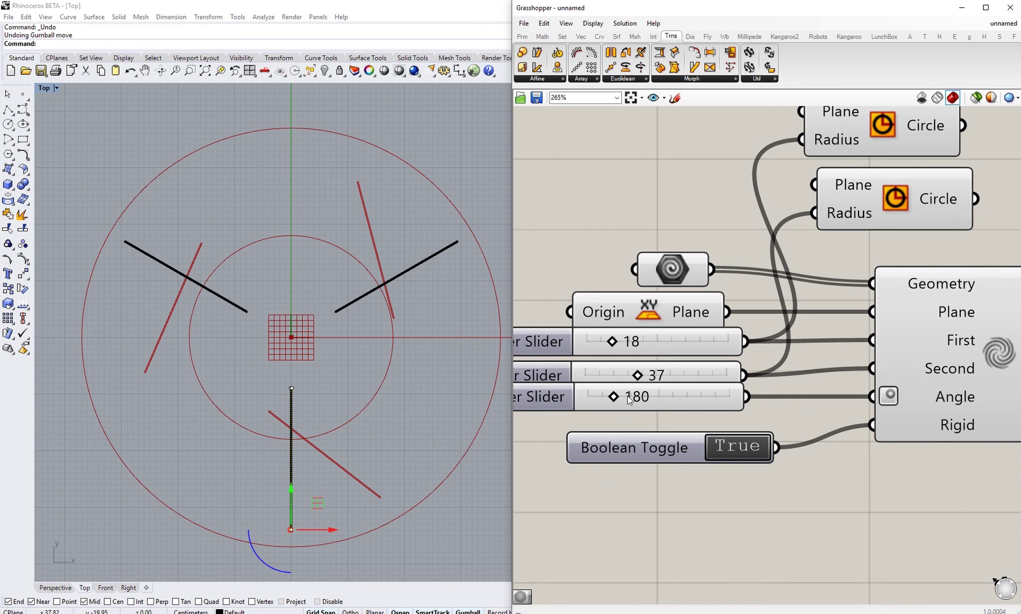
{"action": "mouse_move", "coordinate": [613, 396]}
{"action": "left_mouse_down"}
{"action": "mouse_move", "coordinate": [677, 397]}
{"action": "mouse_move", "coordinate": [598, 396]}
{"action": "mouse_move", "coordinate": [600, 380]}
{"action": "mouse_move", "coordinate": [588, 380]}
{"action": "mouse_move", "coordinate": [698, 380]}
{"action": "mouse_move", "coordinate": [614, 389]}
{"action": "left_mouse_up"}
{"action": "right_click_drag", "start_coordinate": [653, 385], "coordinate": [677, 421]}
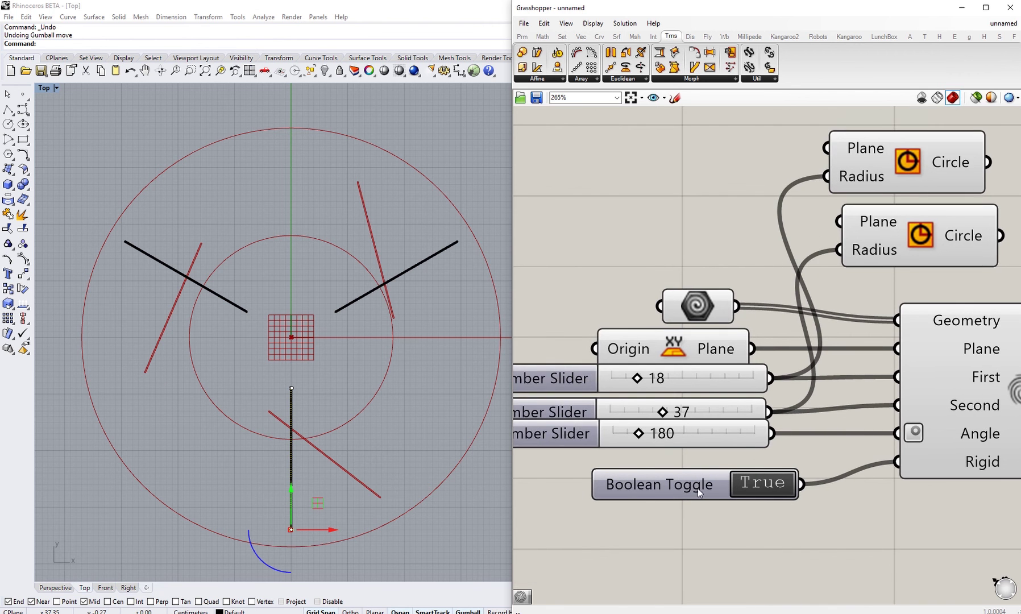
Select the Maelstrom component to highlight its geometry and set the Boolean Toggle for Rigid to False.
{"action": "right_click_drag", "start_coordinate": [697, 489], "coordinate": [601, 437]}
{"action": "right_click_drag", "start_coordinate": [819, 492], "coordinate": [730, 442]}
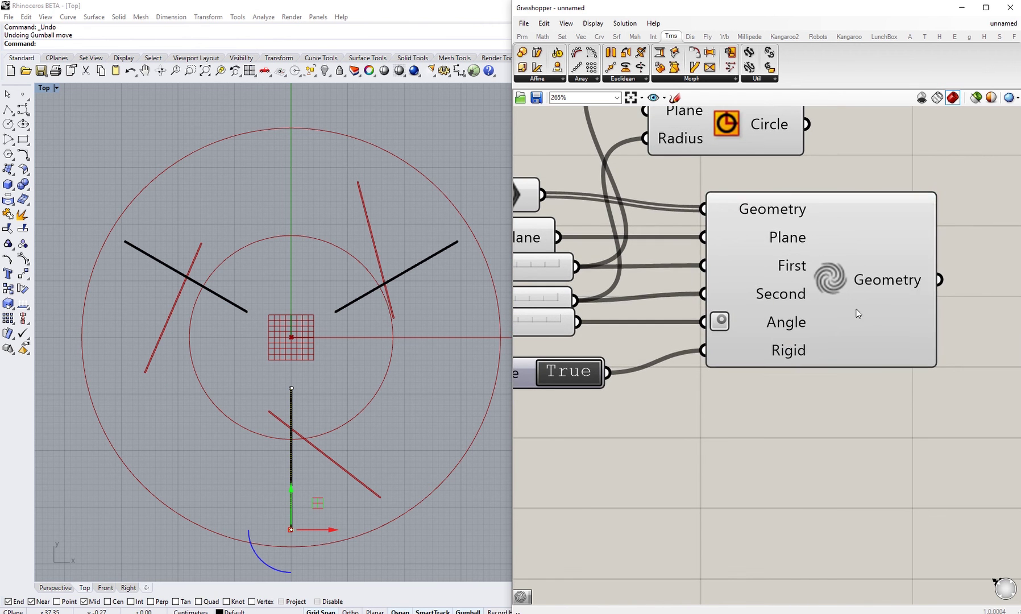
{"action": "left_click", "coordinate": [858, 313]}
{"action": "right_click_drag", "start_coordinate": [561, 375], "coordinate": [705, 435]}
{"action": "double_click", "coordinate": [705, 434]}
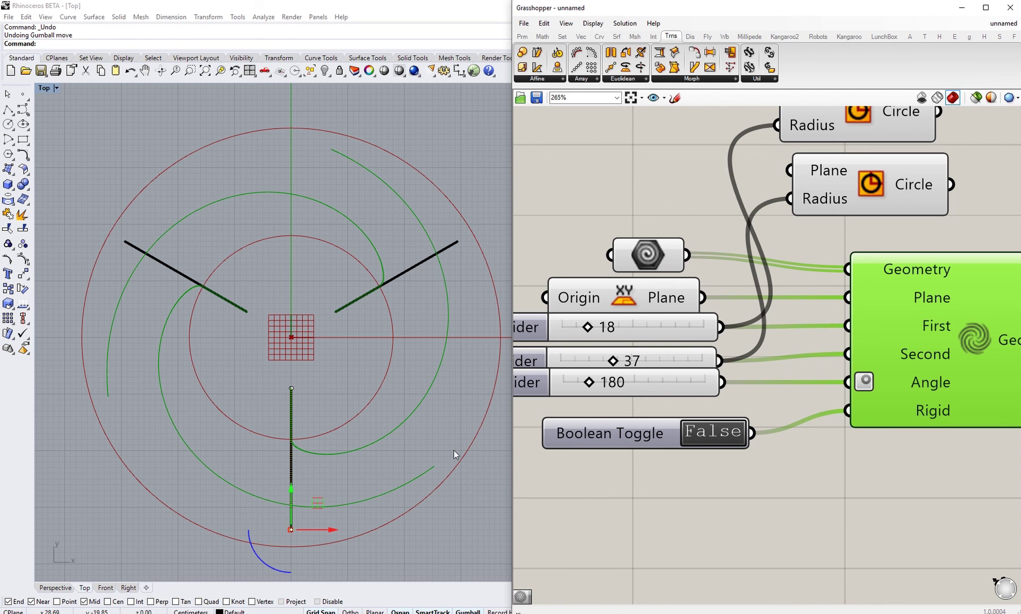